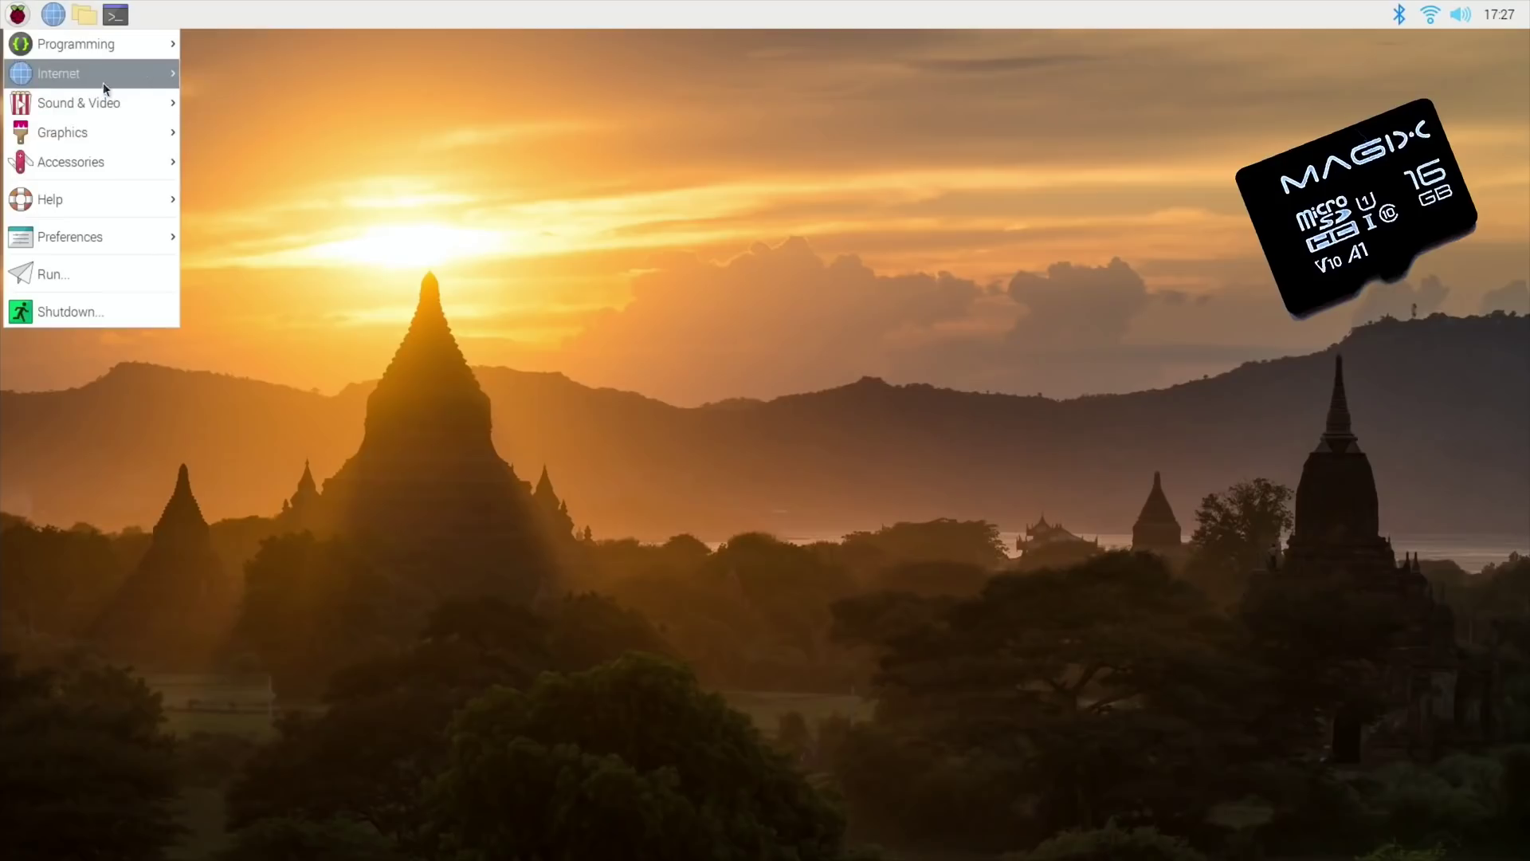
# - Launch Raspberry Pi Diagnostics from Accessories and run the SD Card Speed Test on the Magix SD card
pyautogui.moveTo(106, 164)
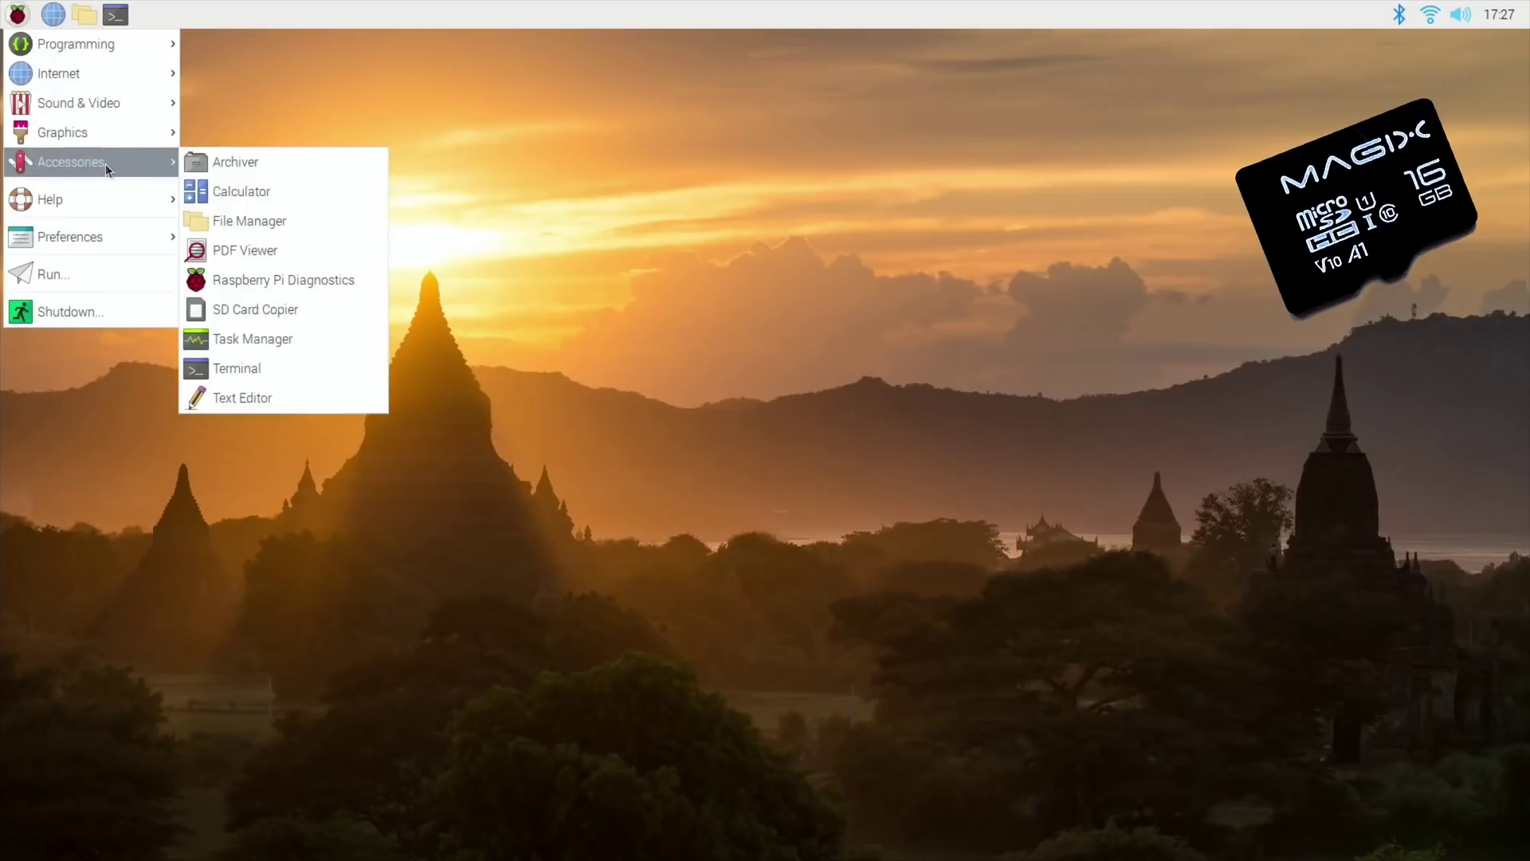
pyautogui.click(229, 275)
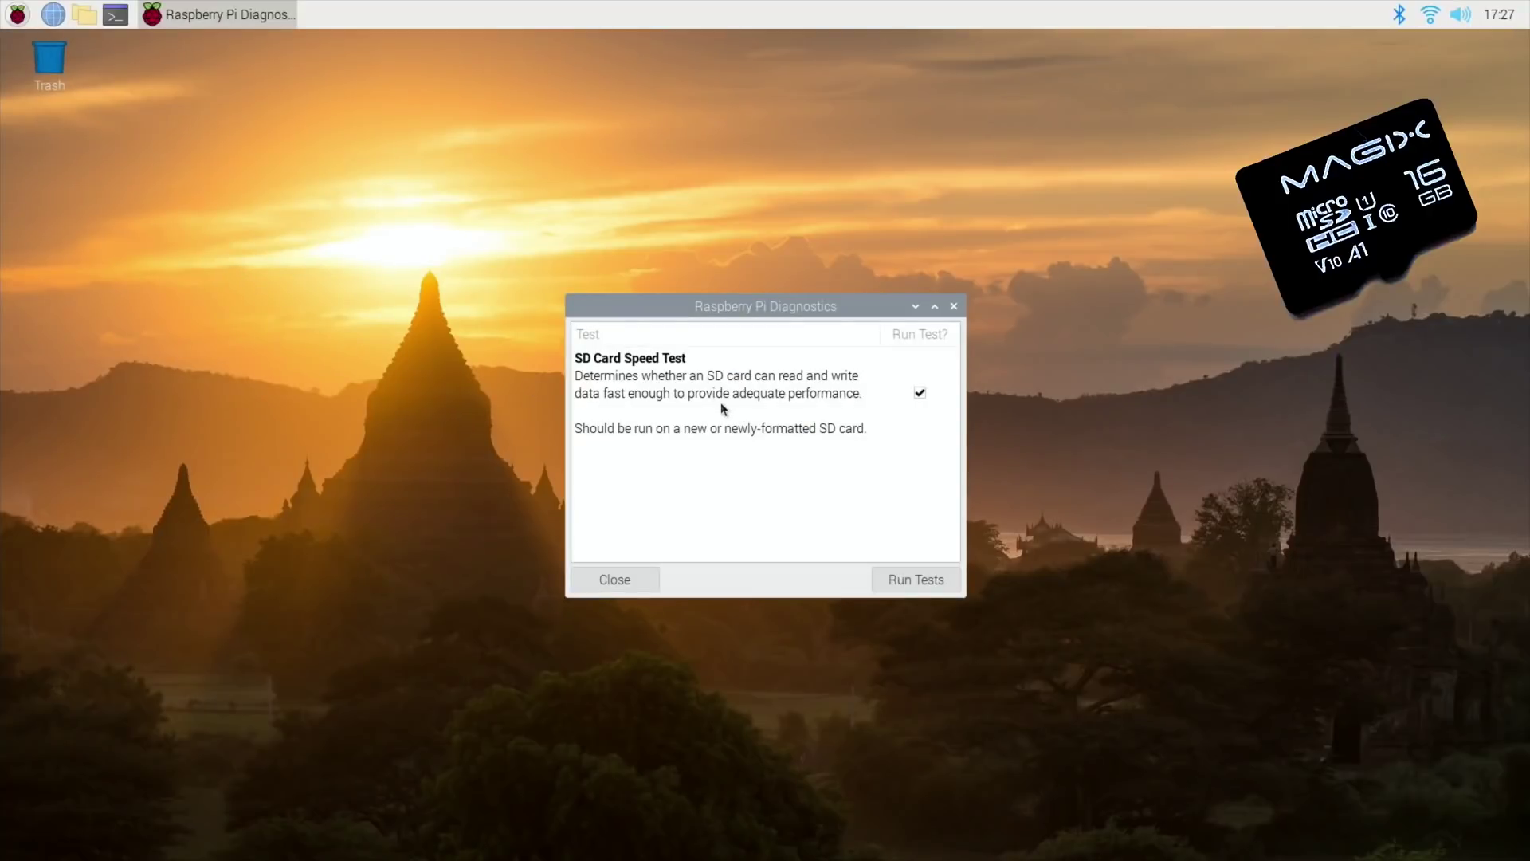
pyautogui.click(895, 586)
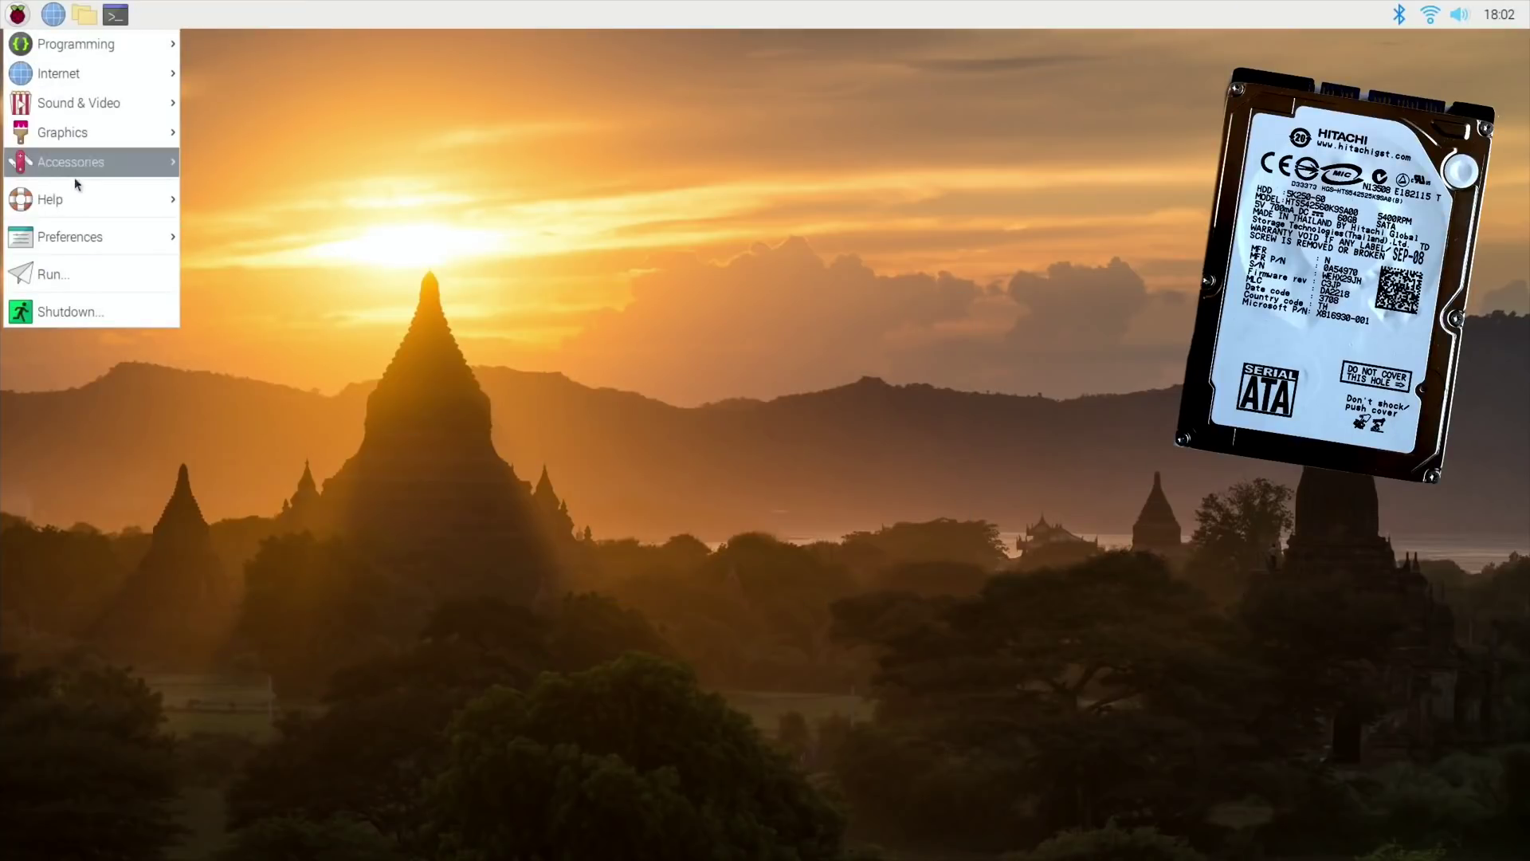
# - Relaunch Raspberry Pi Diagnostics and run the SD Card Speed Test on the Hitachi hard drive, getting FAIL
pyautogui.moveTo(123, 163)
pyautogui.click(226, 271)
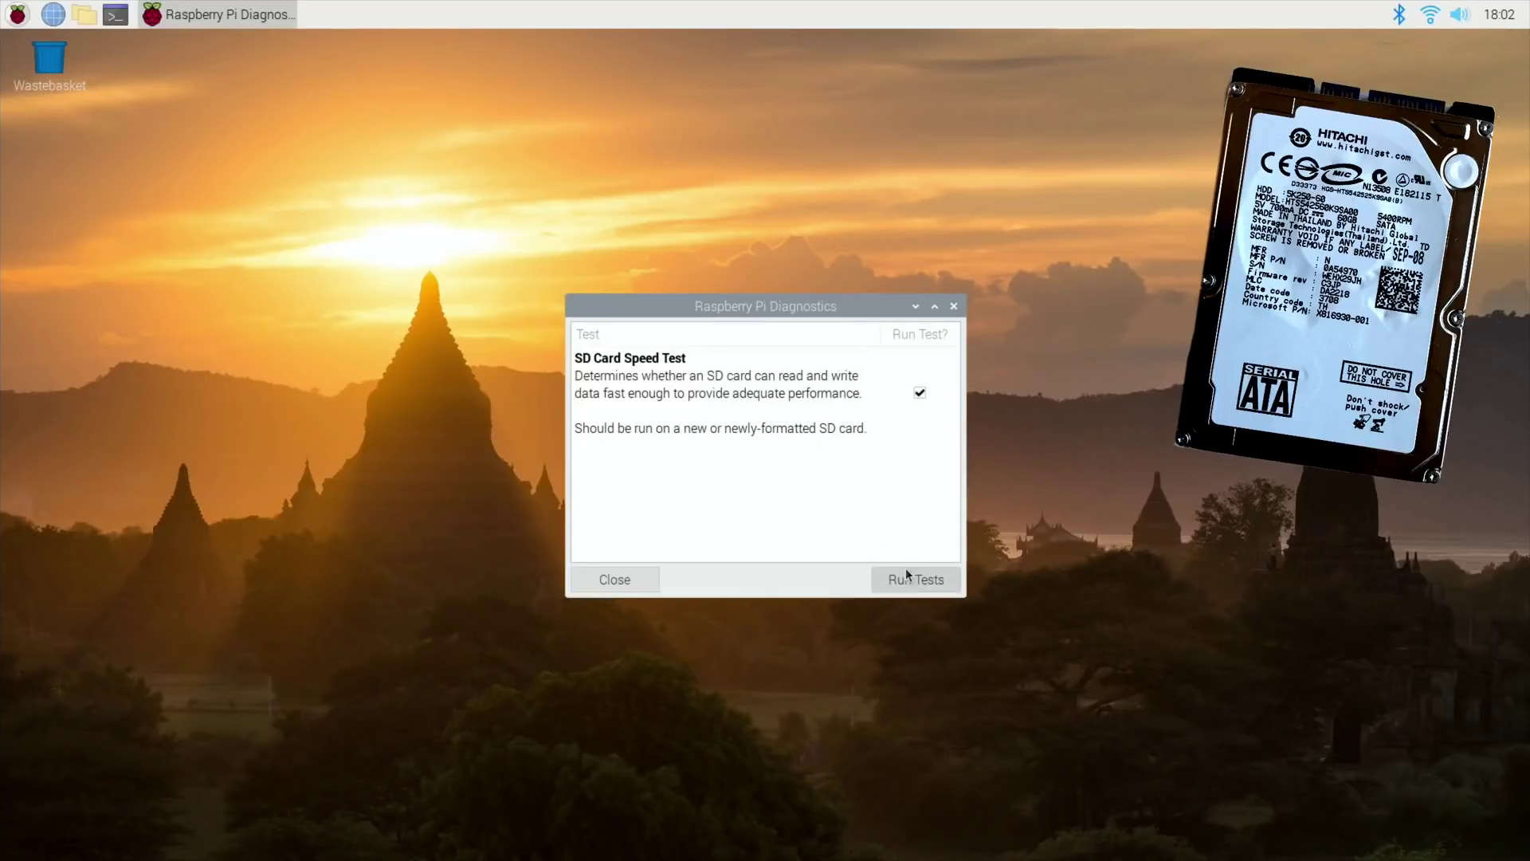
pyautogui.click(907, 576)
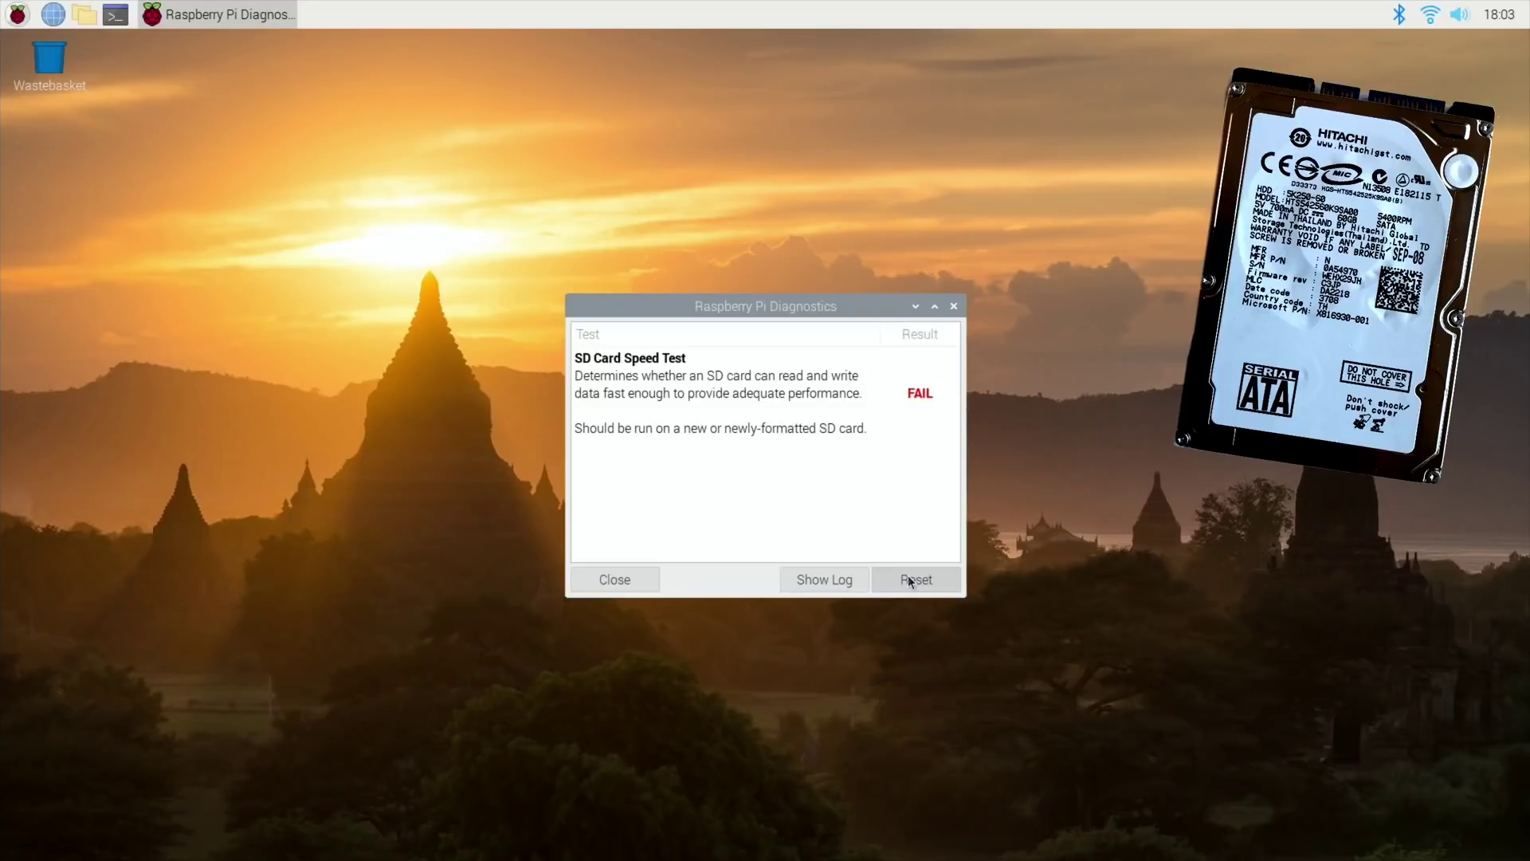
# - Open the failed test's rpdiags.txt log and scroll through its three runs to the Test FAIL line
pyautogui.click(842, 577)
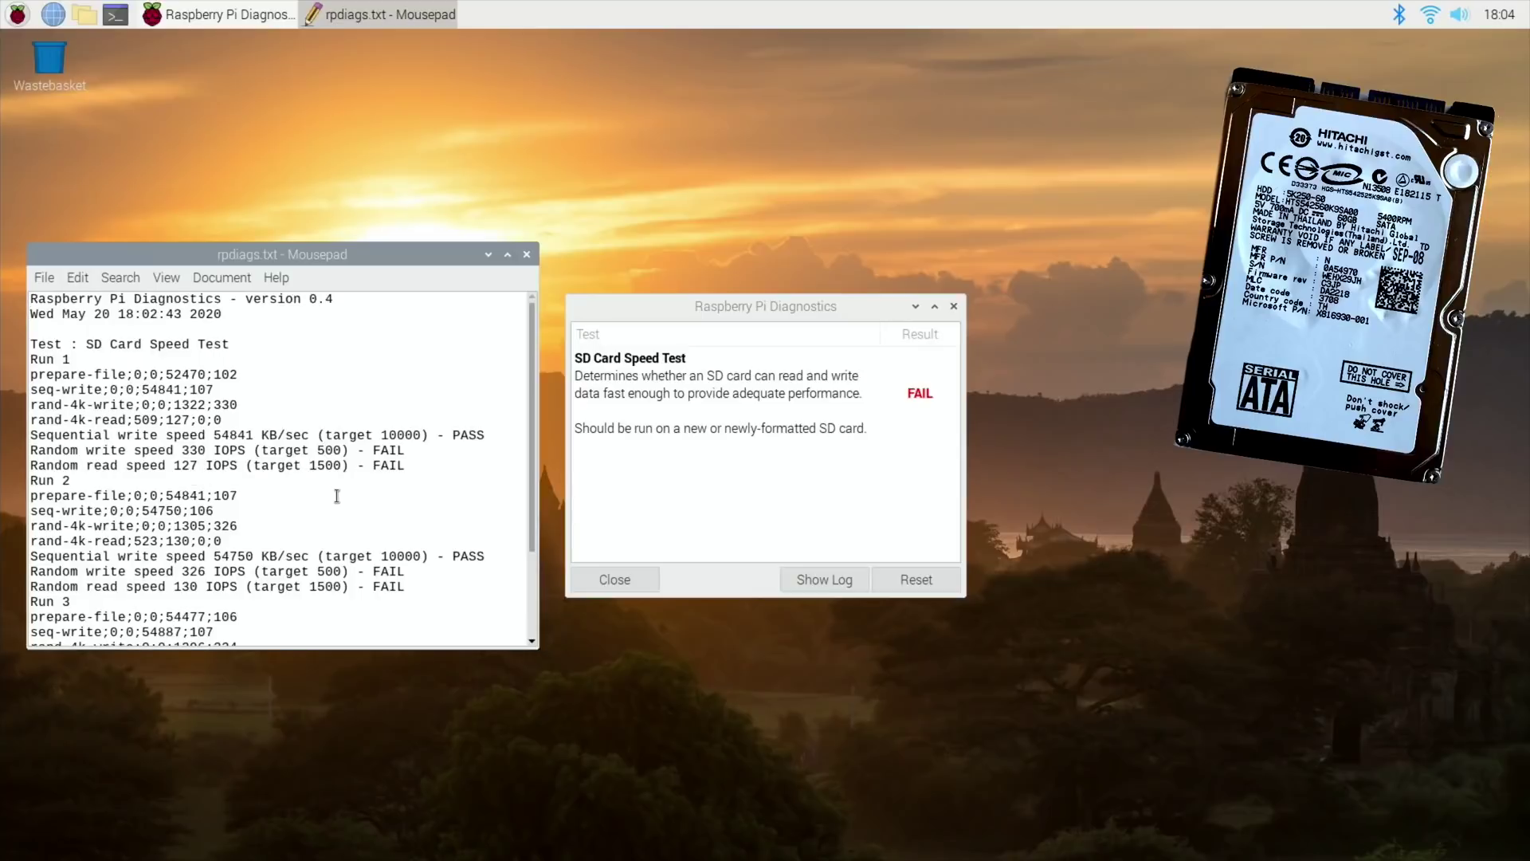
pyautogui.scroll(-3, 338, 496)
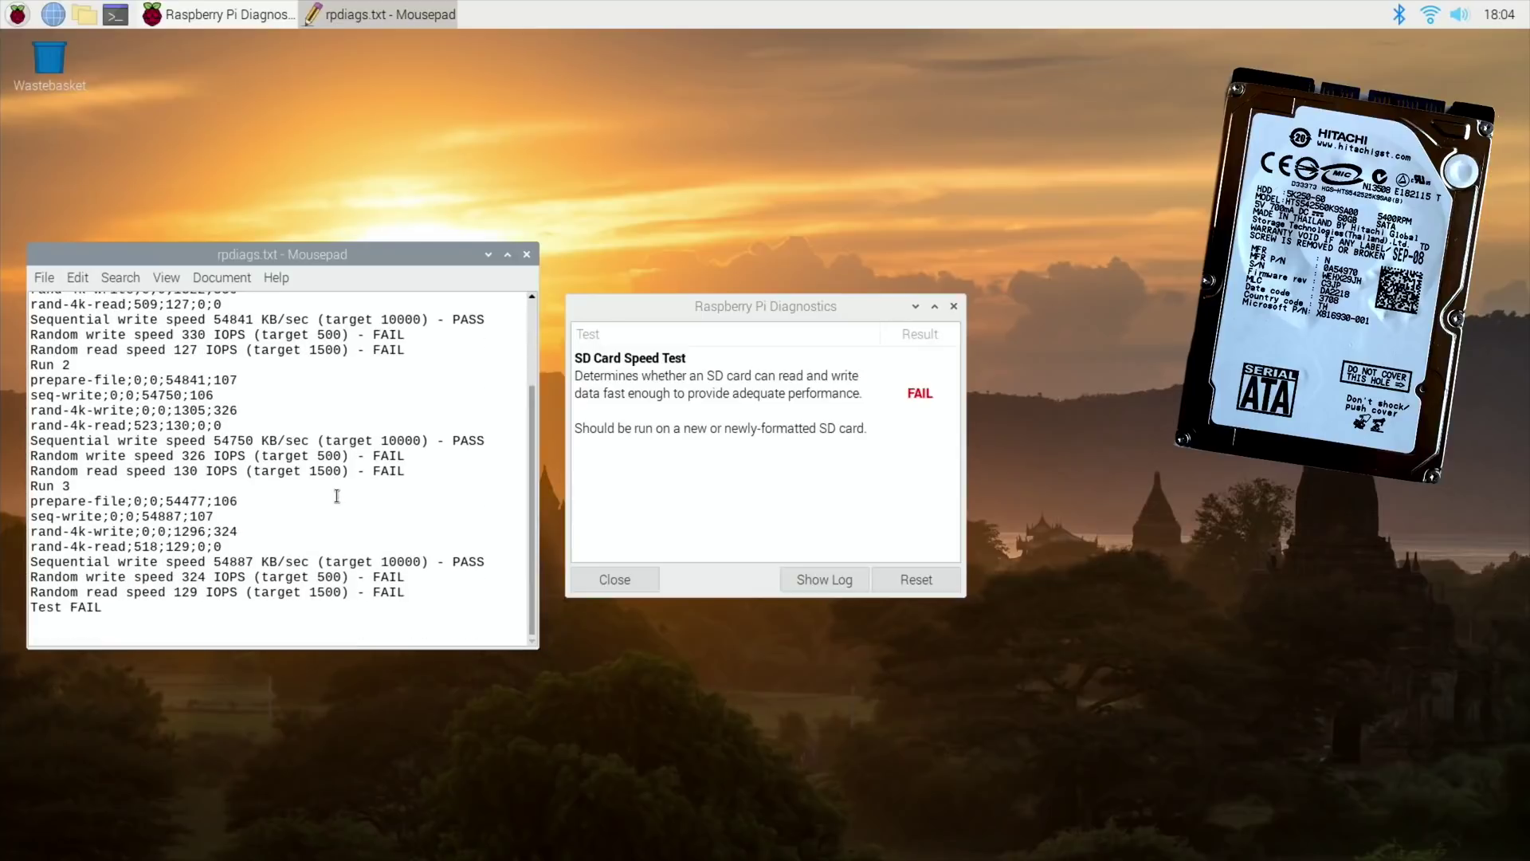
pyautogui.scroll(3, 337, 496)
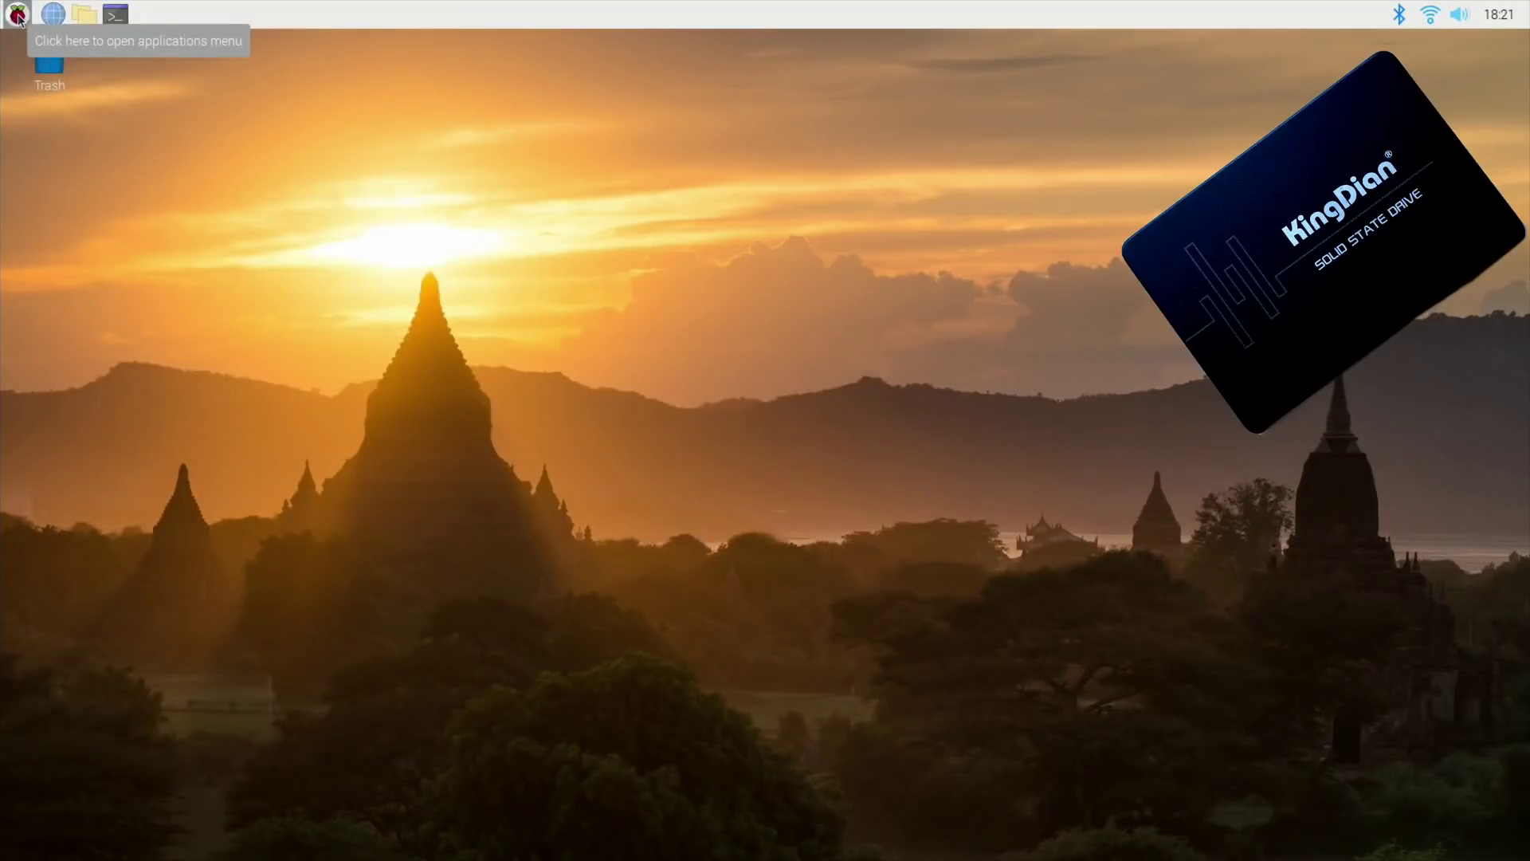
# - Install the agnostics package from a terminal with sudo apt install agnostics, then close the terminal
pyautogui.click(125, 20)
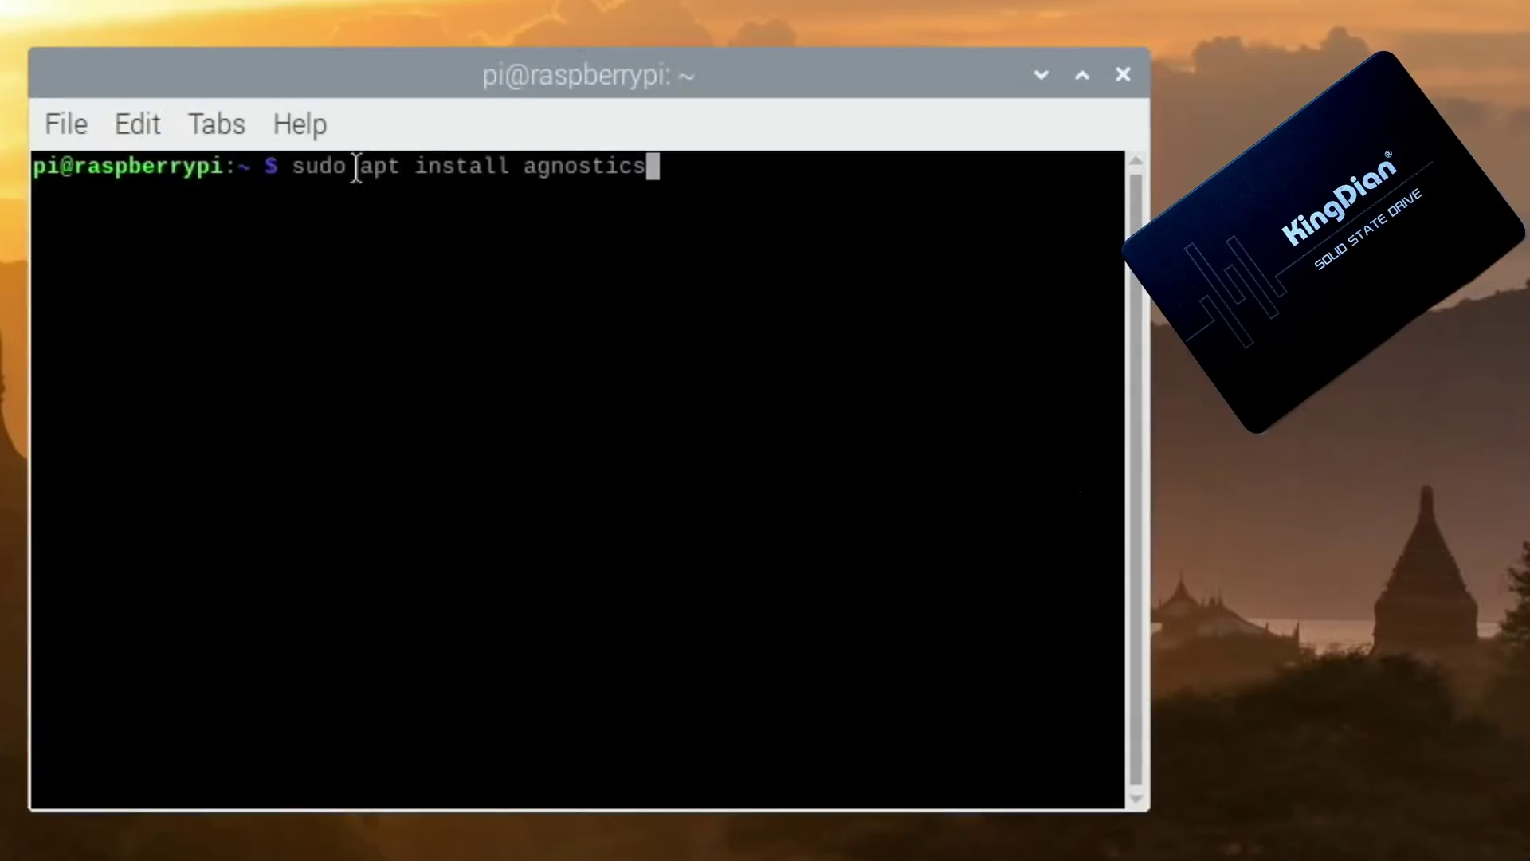
pyautogui.press('Return')
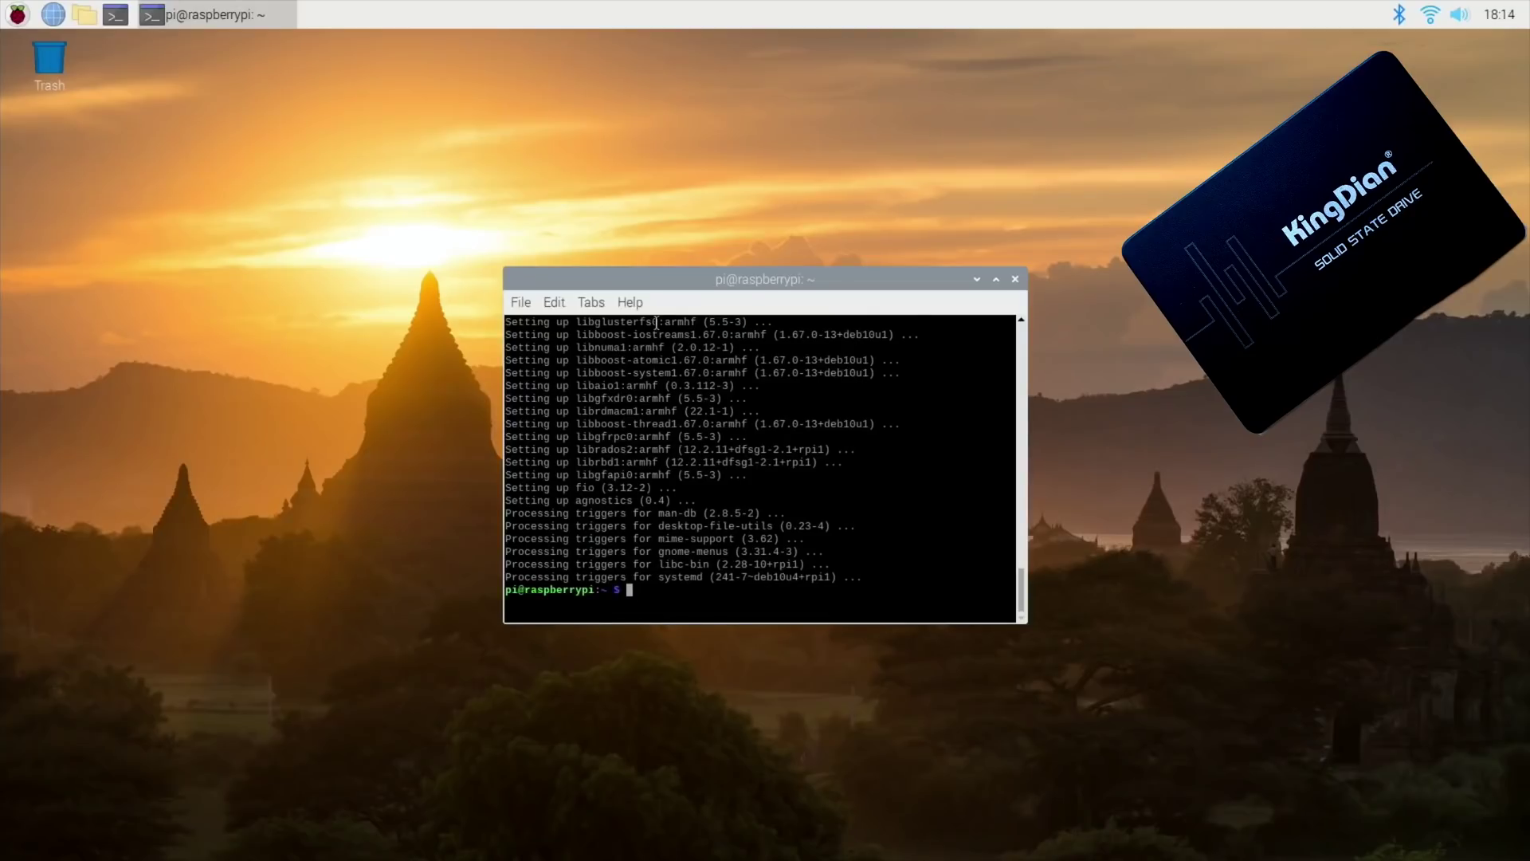
pyautogui.click(1015, 279)
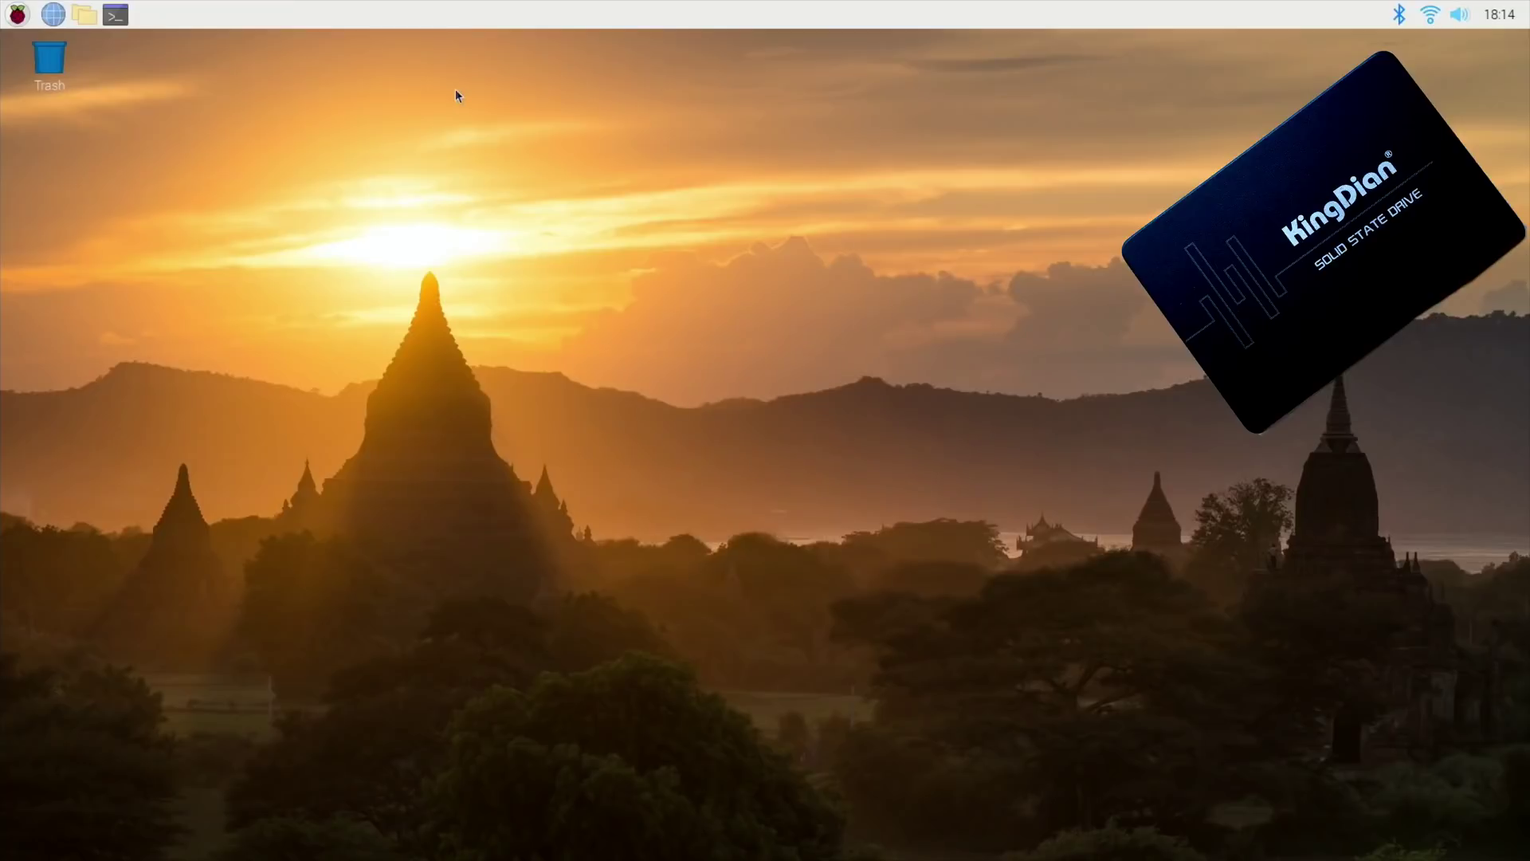
# - Launch Raspberry Pi Diagnostics and run the SD Card Speed Test on the KingDian SSD, which passes
pyautogui.click(18, 14)
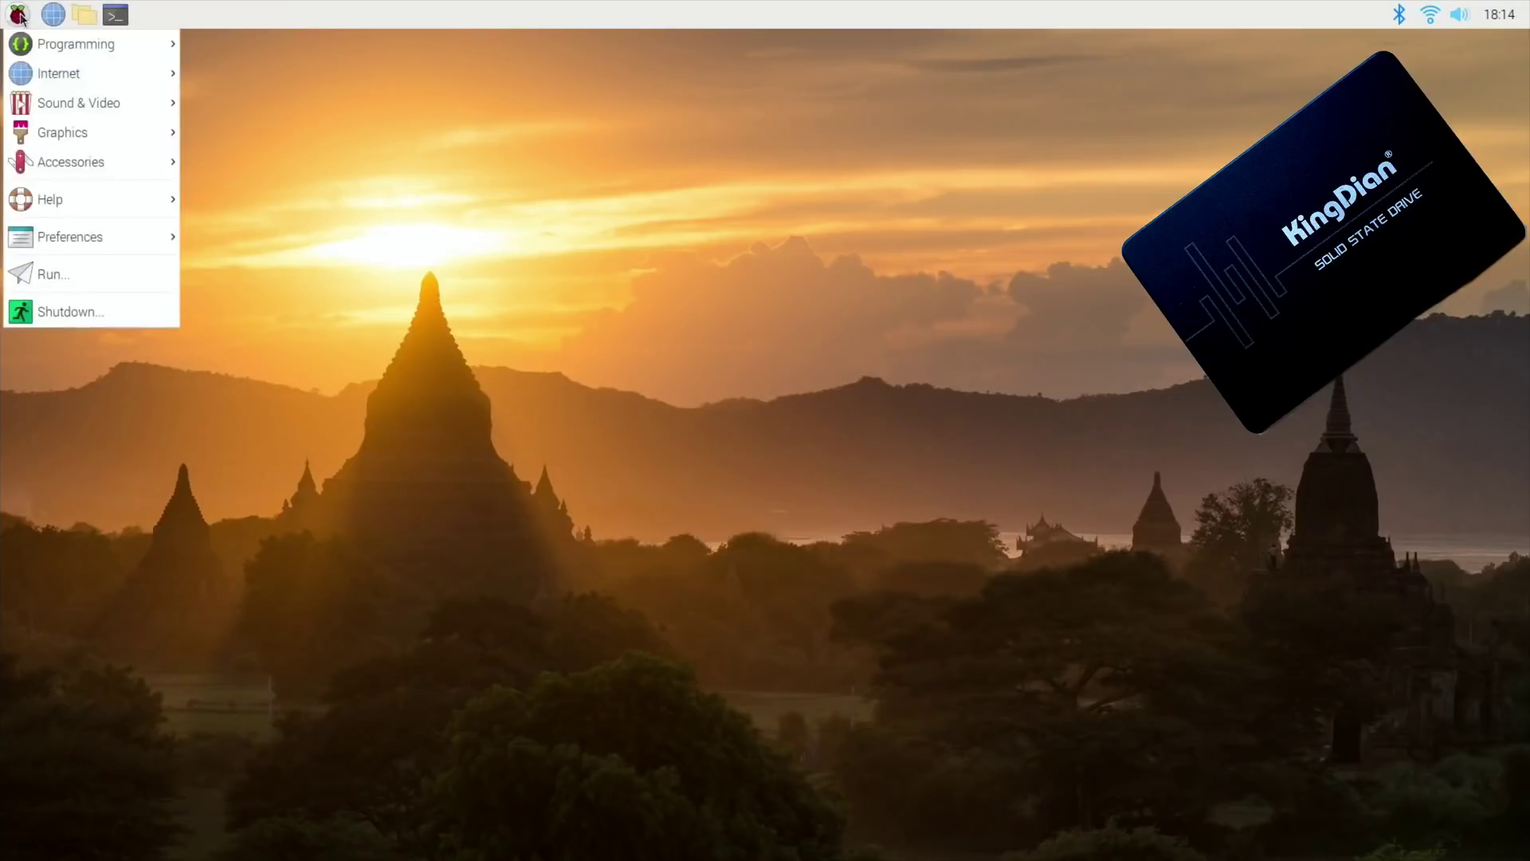
pyautogui.moveTo(72, 157)
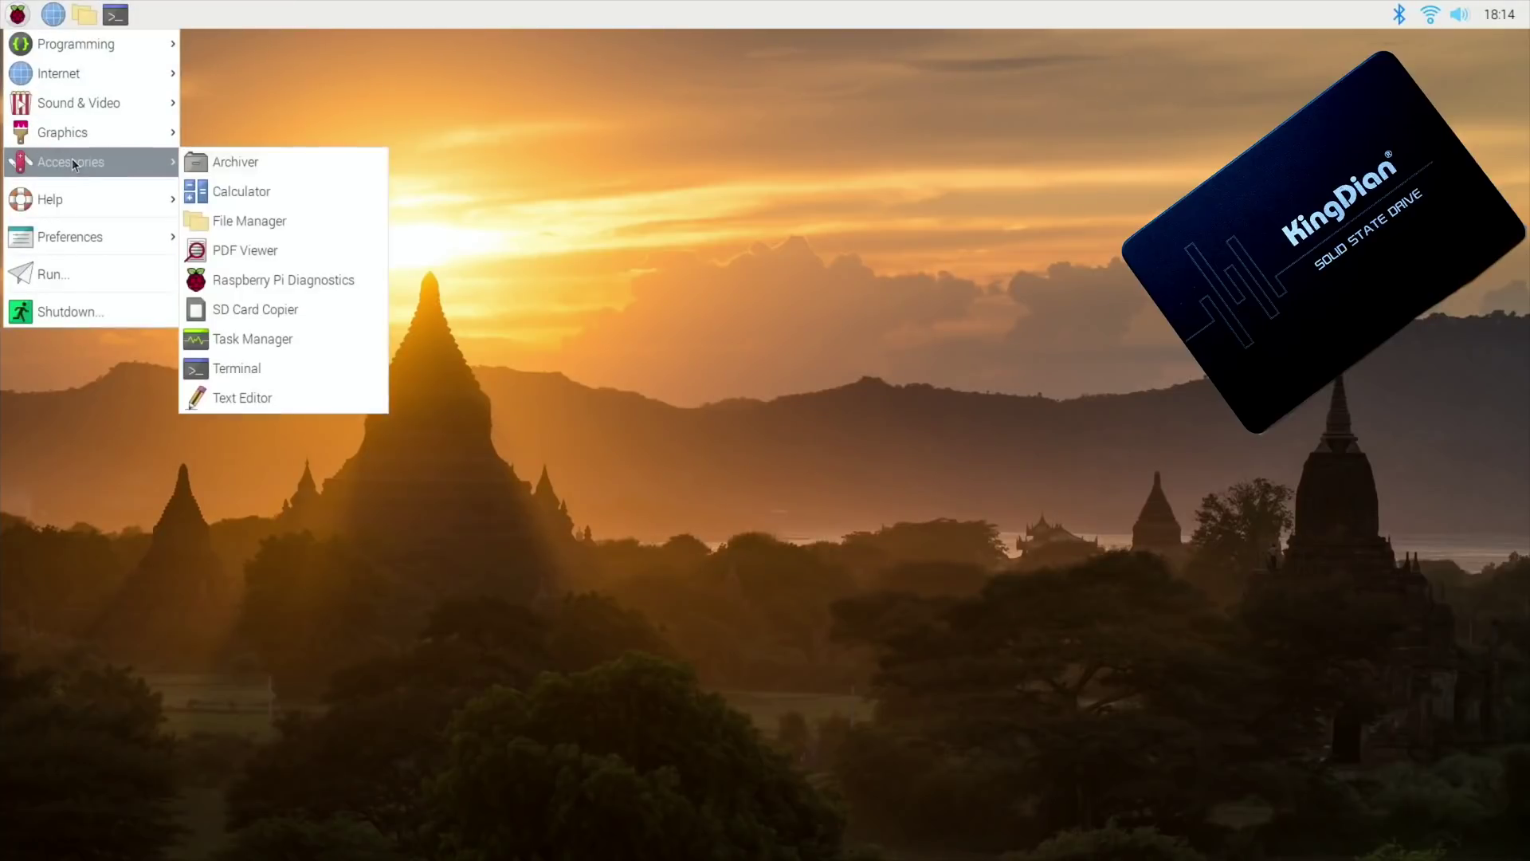
pyautogui.click(249, 271)
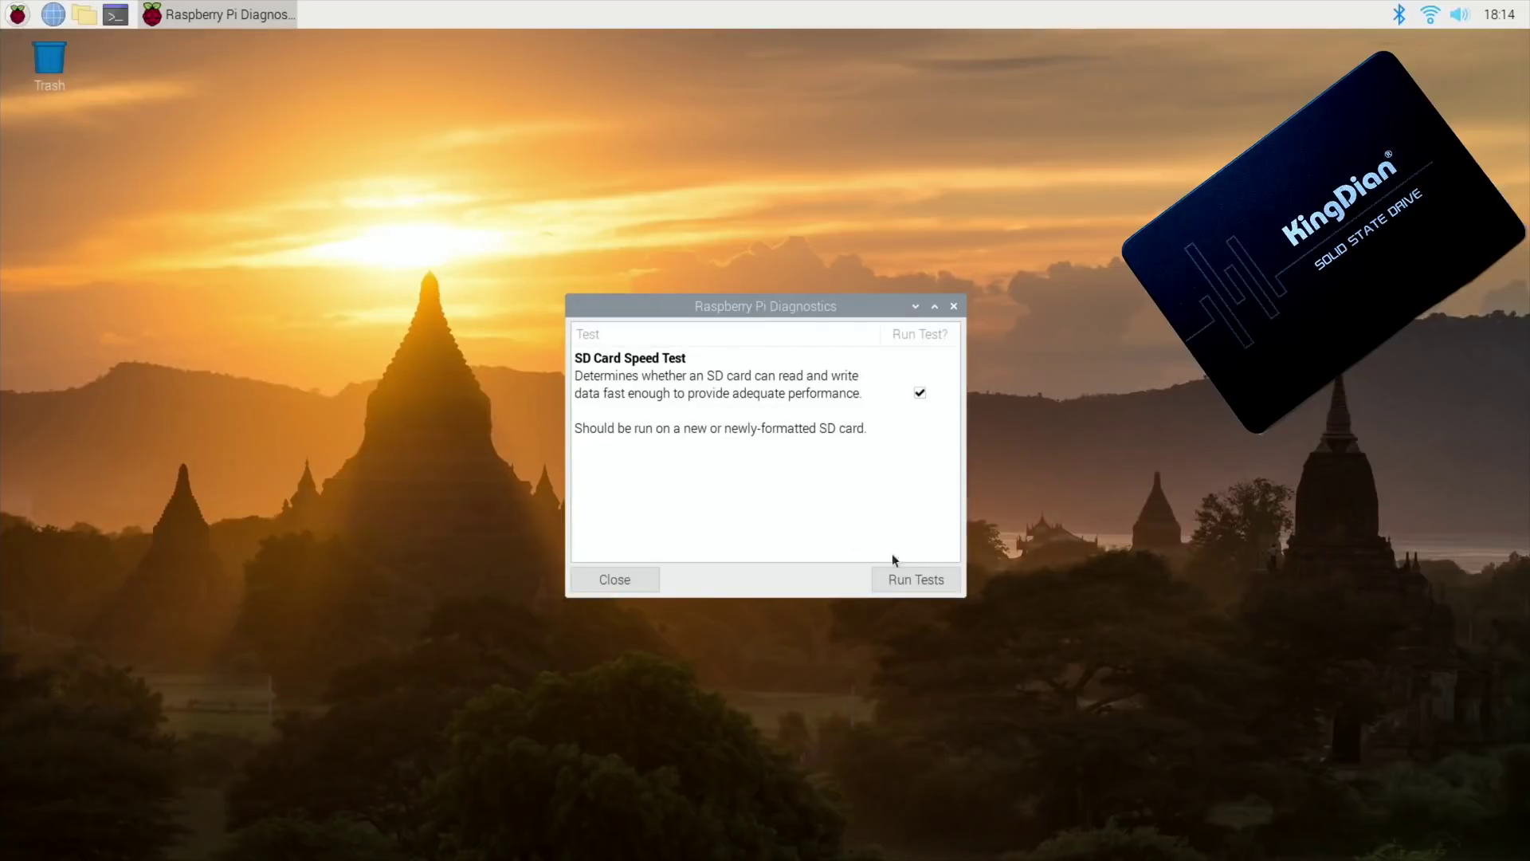
pyautogui.click(911, 574)
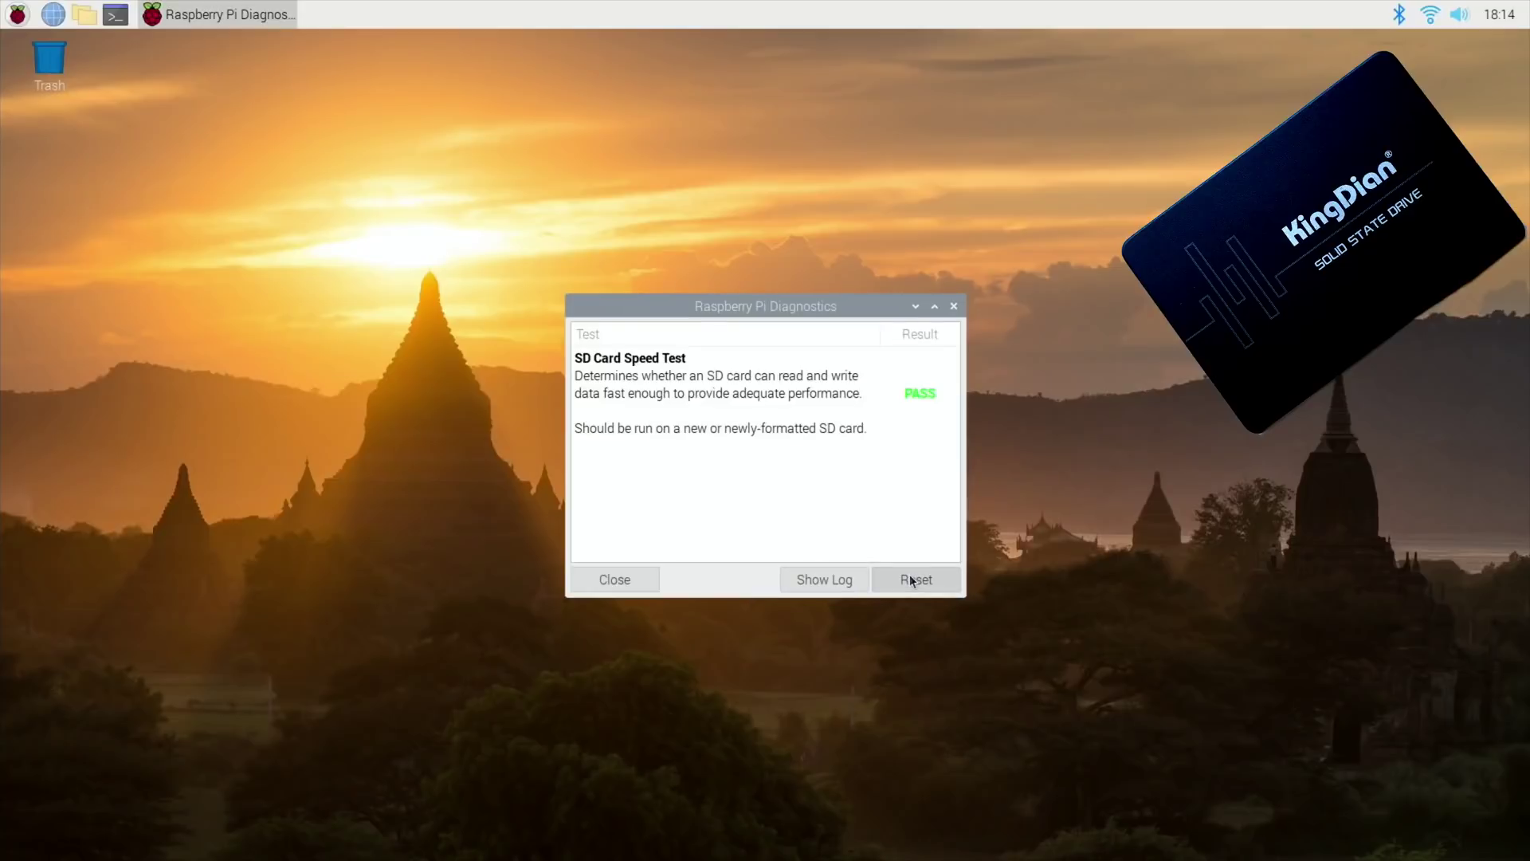
# - Open the passing test's rpdiags.txt log, select all its text and copy it
pyautogui.click(845, 585)
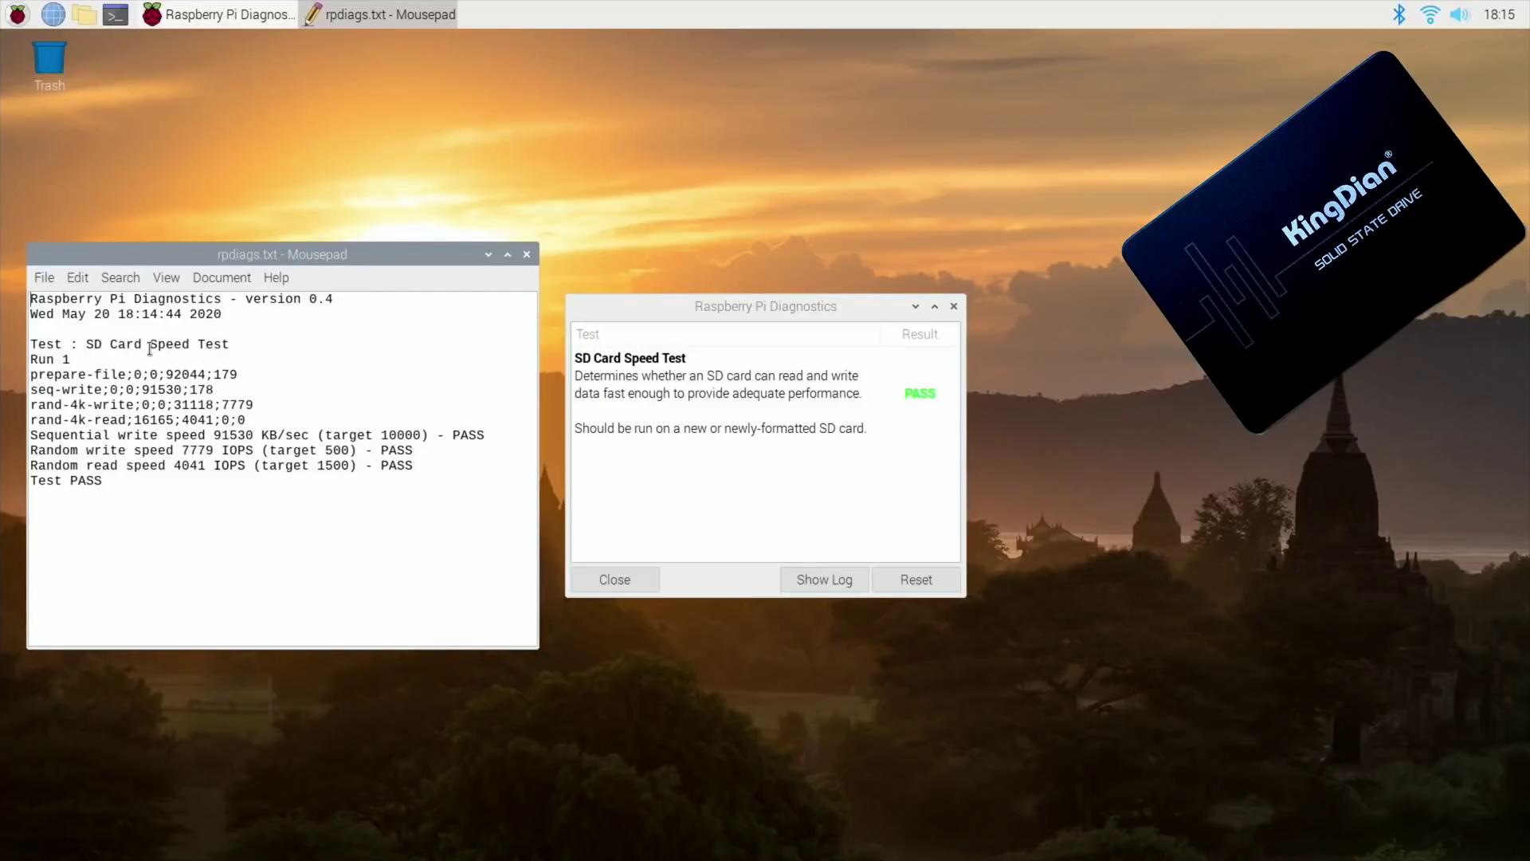
pyautogui.moveTo(128, 483); pyautogui.dragTo(17, 291)
pyautogui.rightClick(37, 308)
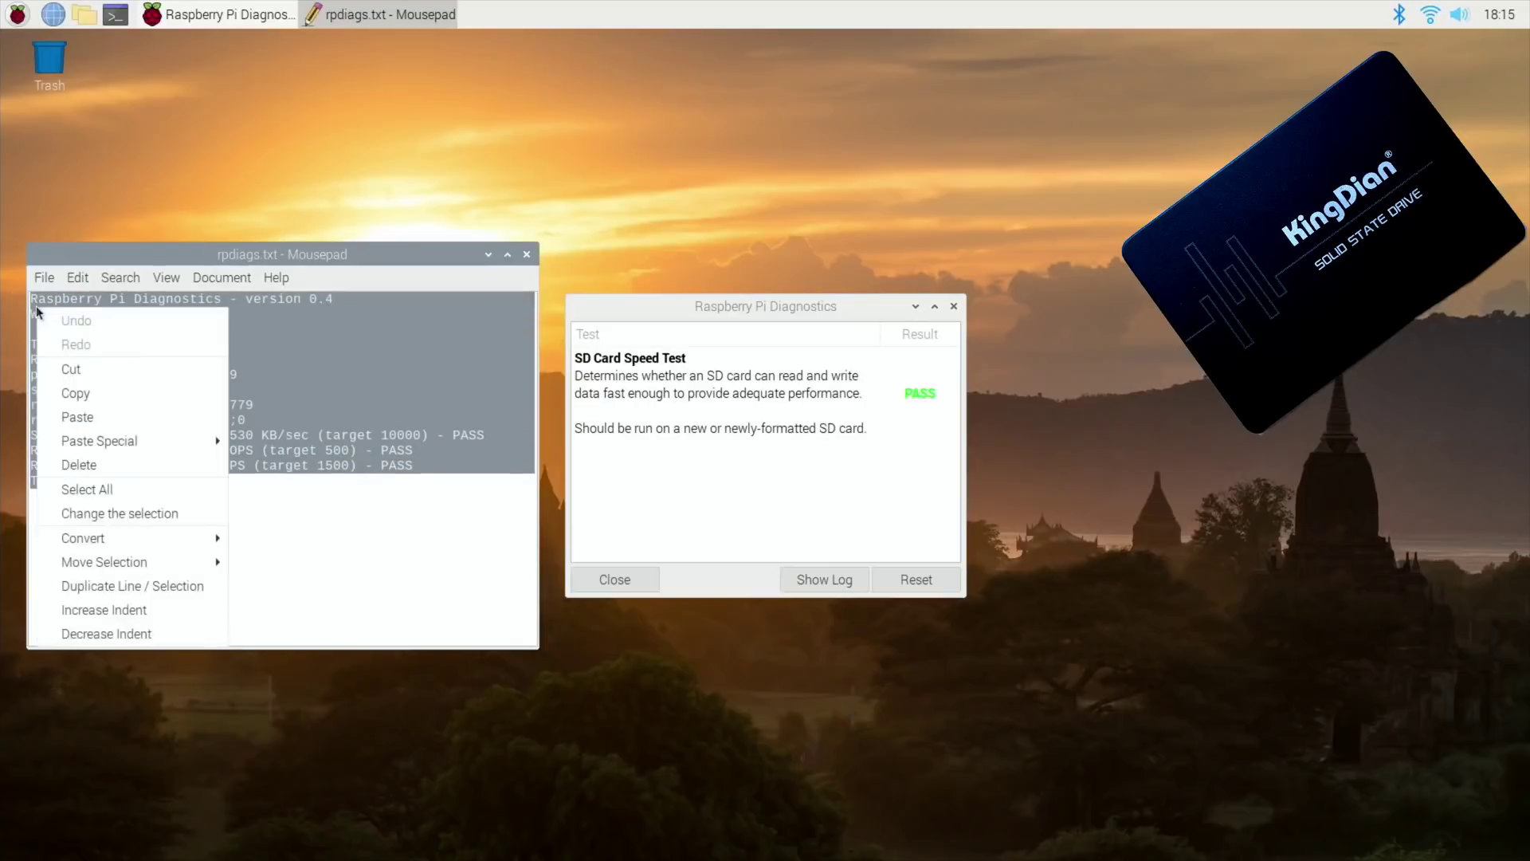
pyautogui.click(76, 393)
# - Open the file manager at /home/pi and bring up its Go menu
pyautogui.click(84, 14)
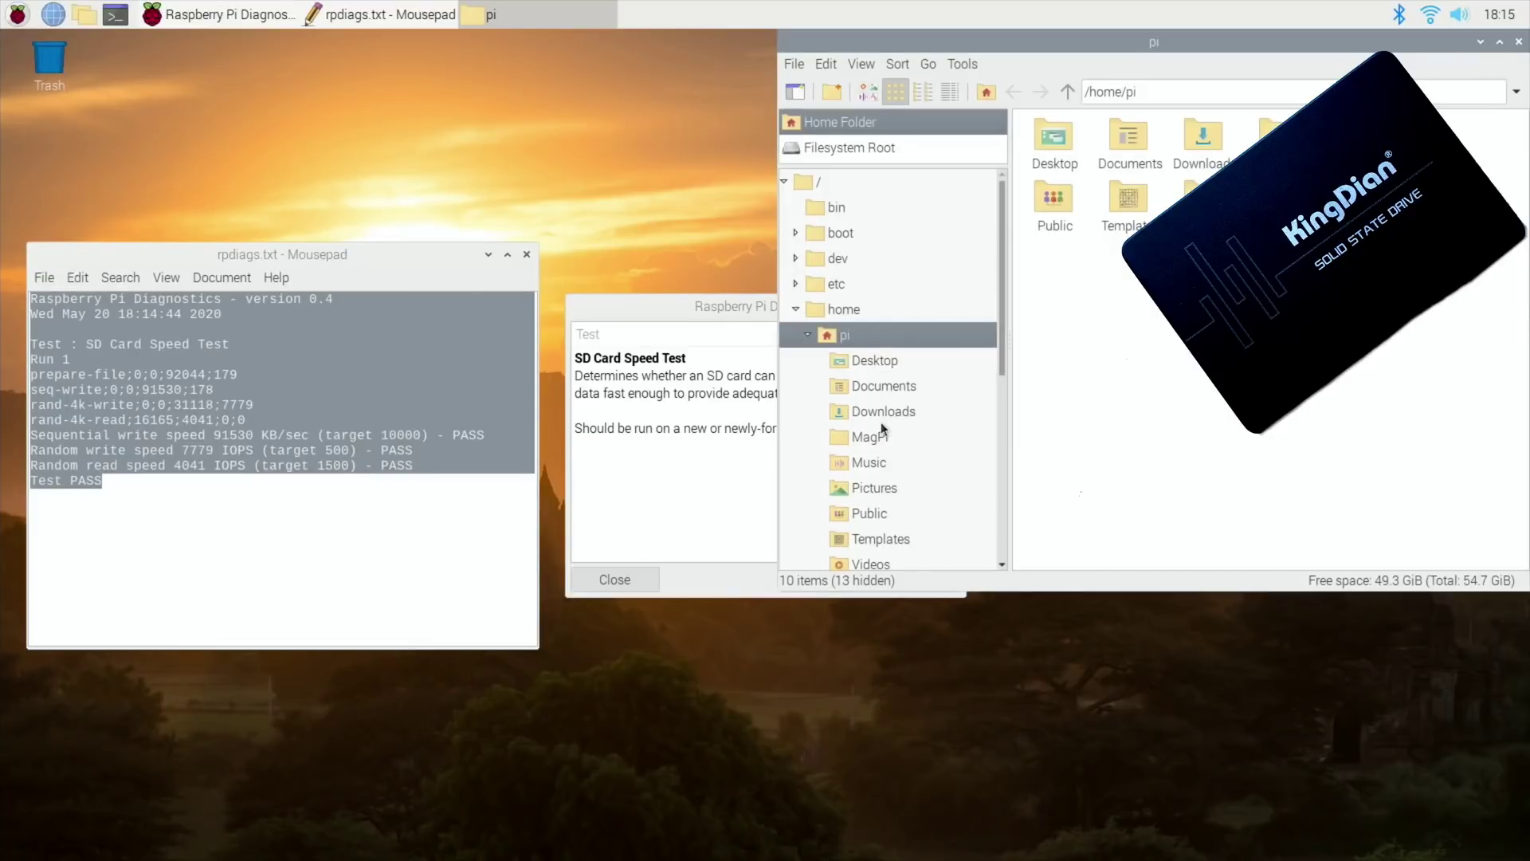
pyautogui.scroll(-5, 883, 430)
pyautogui.scroll(4, 884, 429)
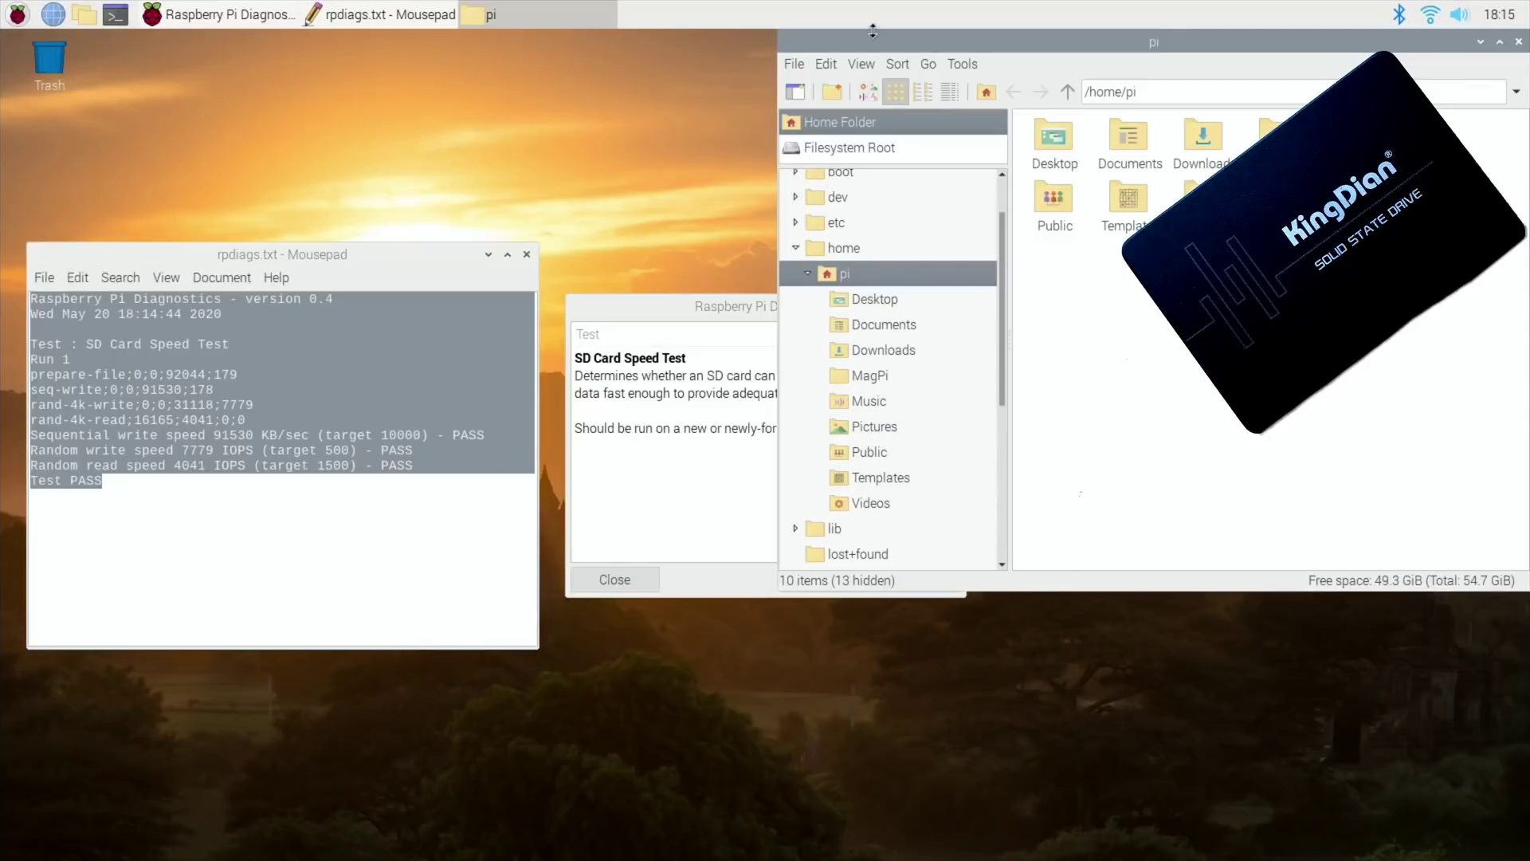
pyautogui.click(926, 67)
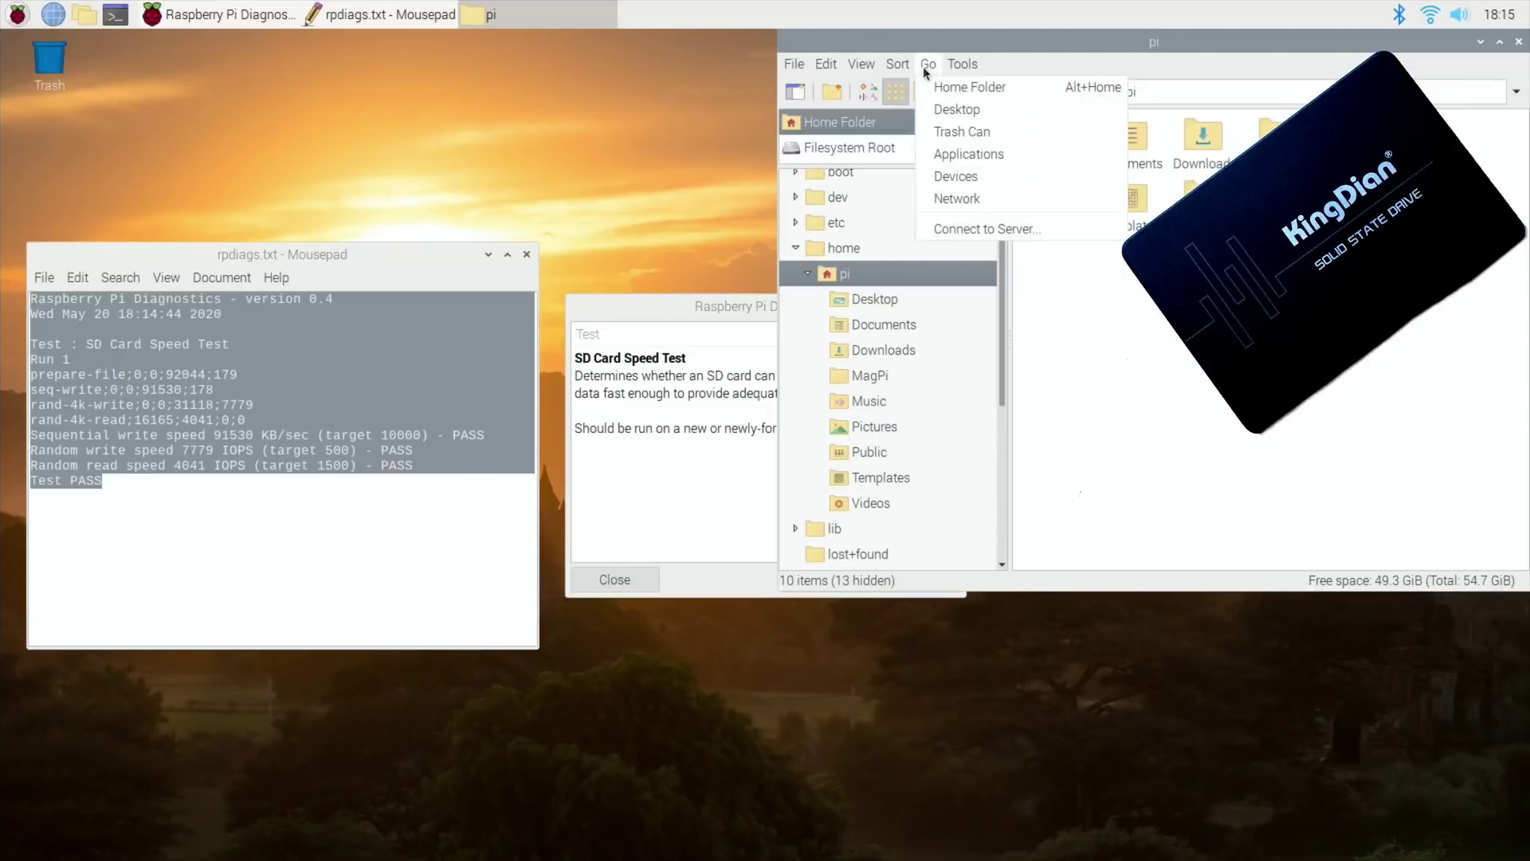
# - Connect as guest to the WDMyCloud NAS on the network and open its Public share
pyautogui.click(968, 198)
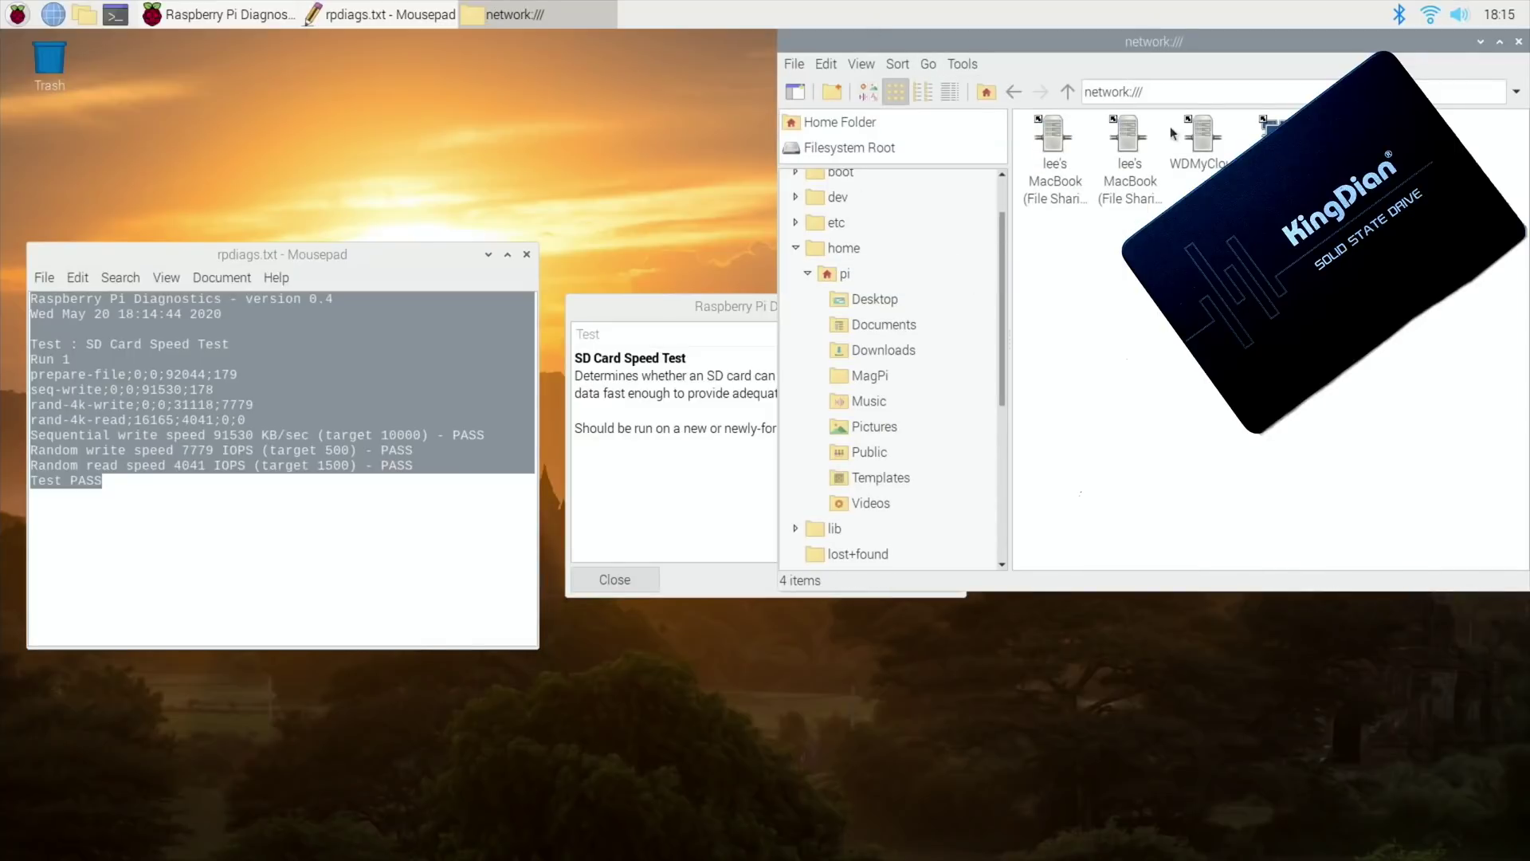
pyautogui.doubleClick(1200, 134)
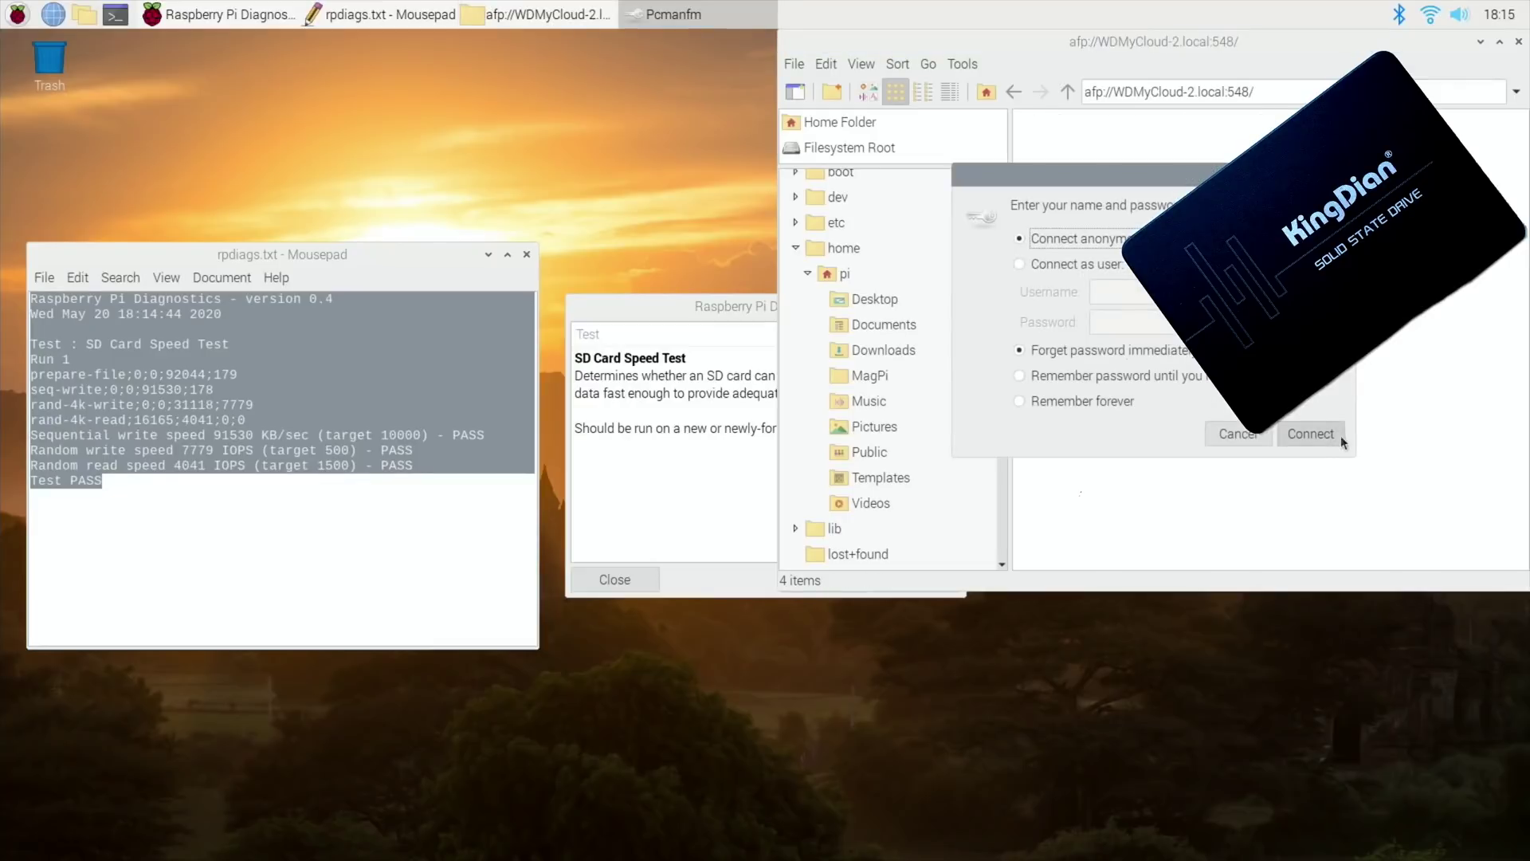
pyautogui.click(1310, 435)
pyautogui.doubleClick(1131, 137)
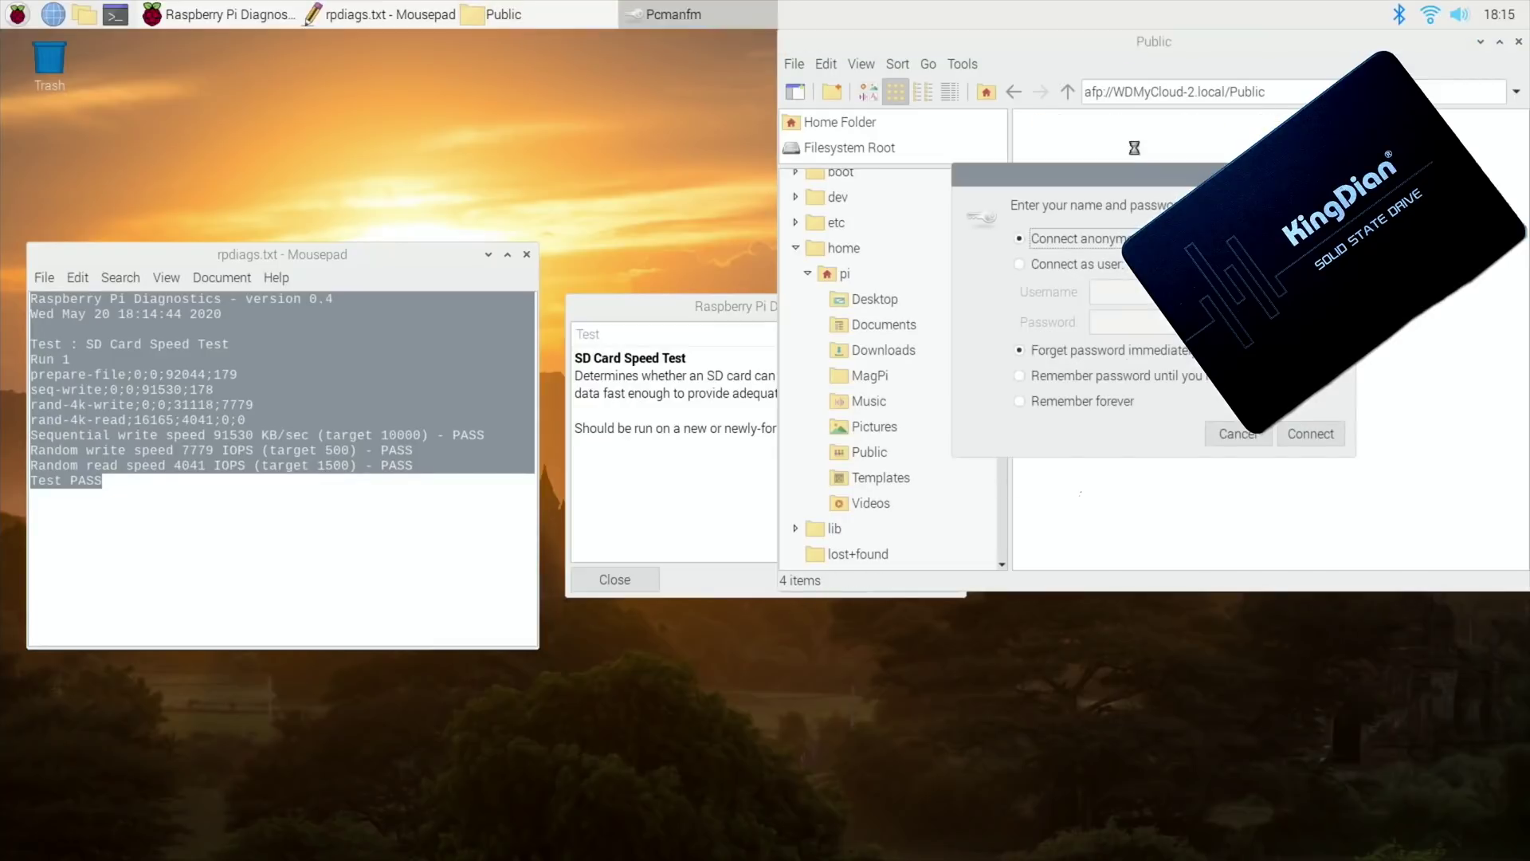
pyautogui.click(1278, 424)
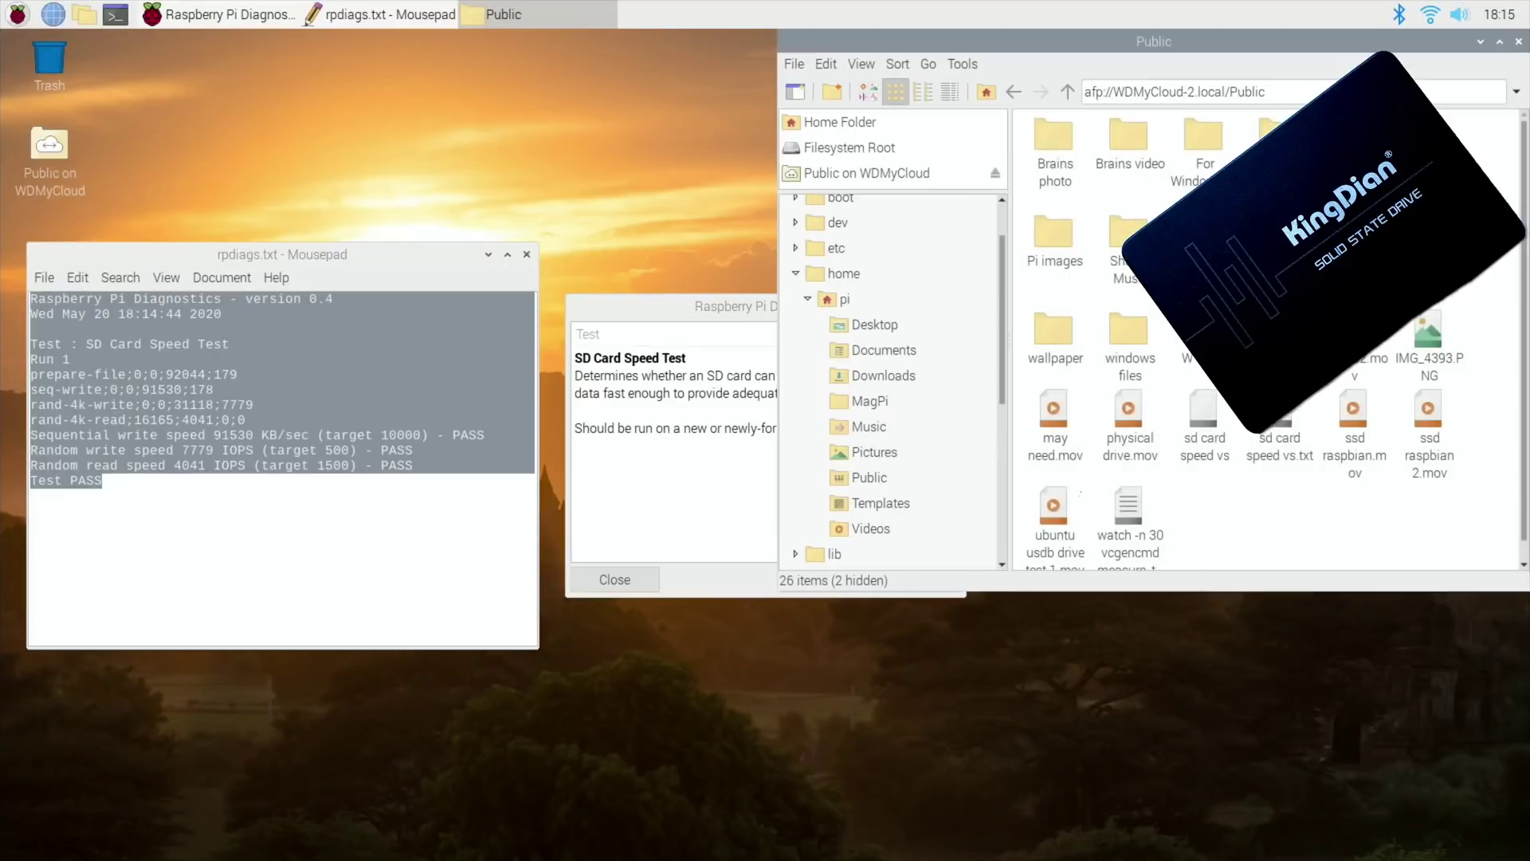
# - Open the 'sd card speed vs' file with Accessories > Text Editor
pyautogui.click(1204, 404)
pyautogui.rightClick(1204, 403)
pyautogui.click(1224, 411)
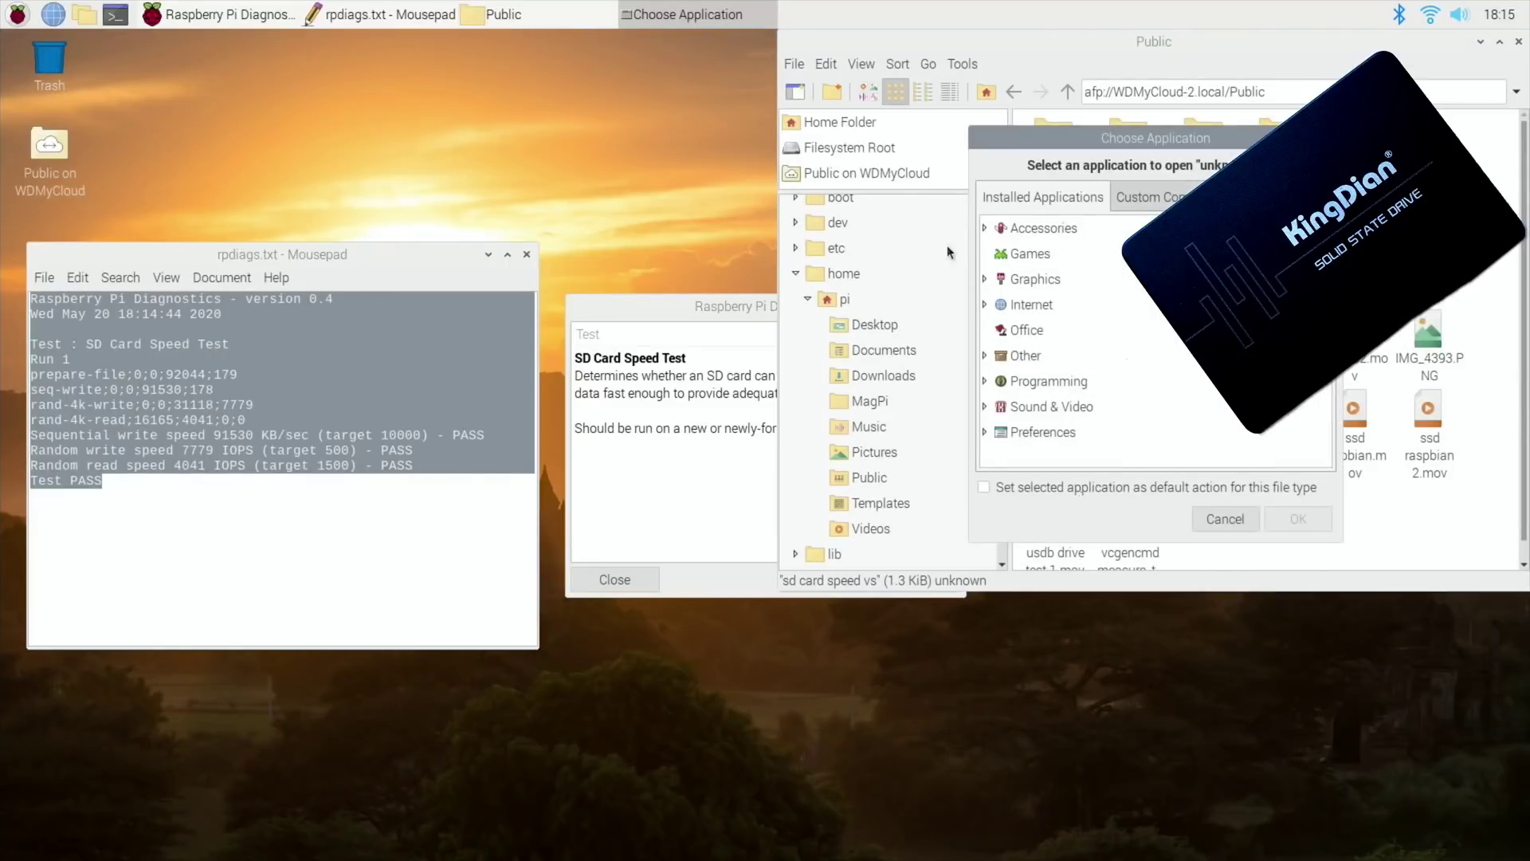
pyautogui.click(985, 229)
pyautogui.click(1052, 457)
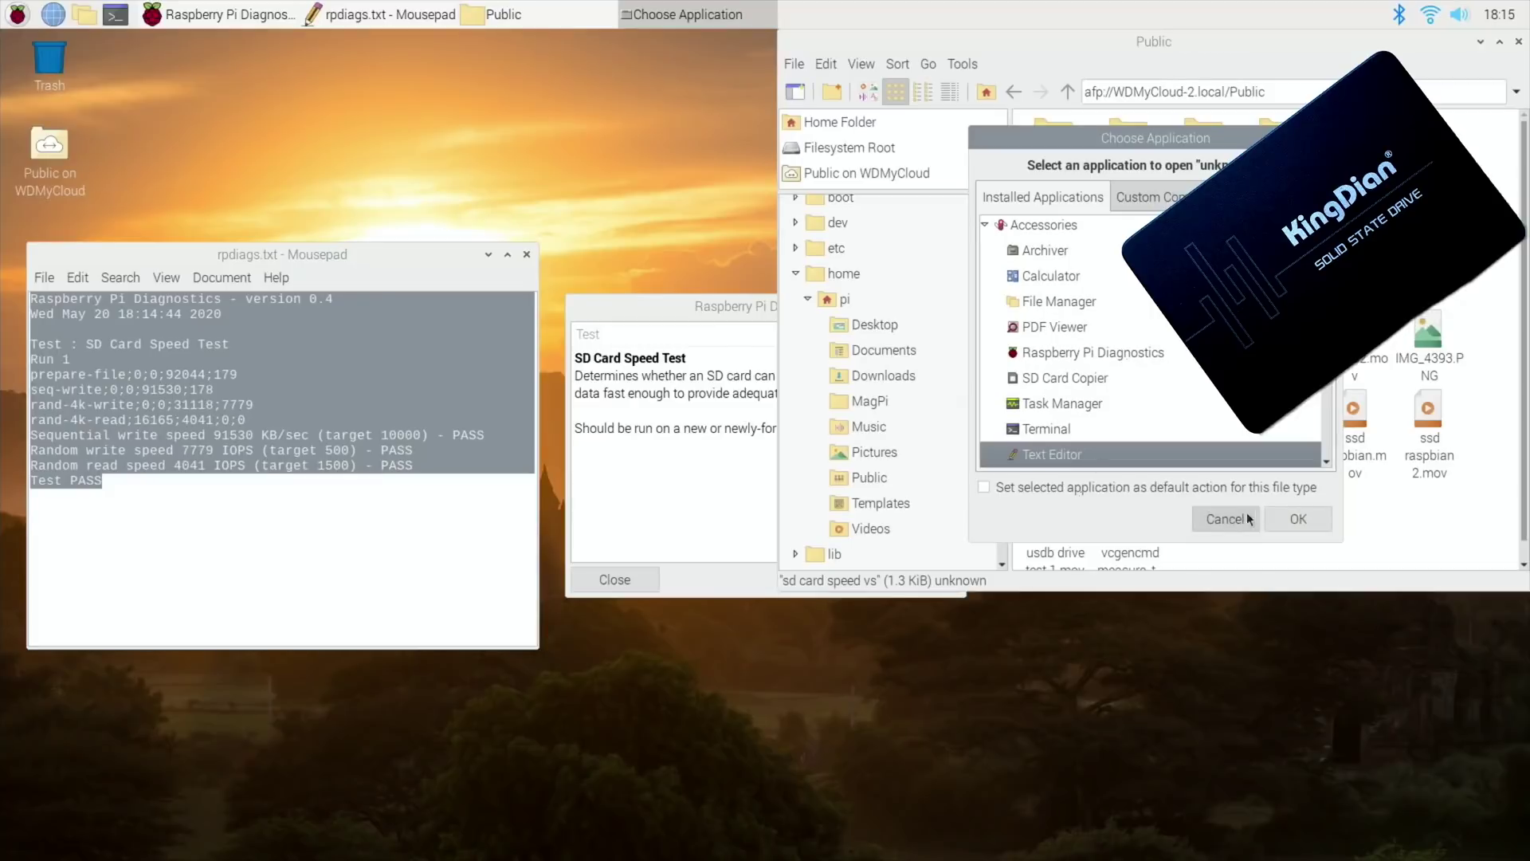
pyautogui.click(1295, 521)
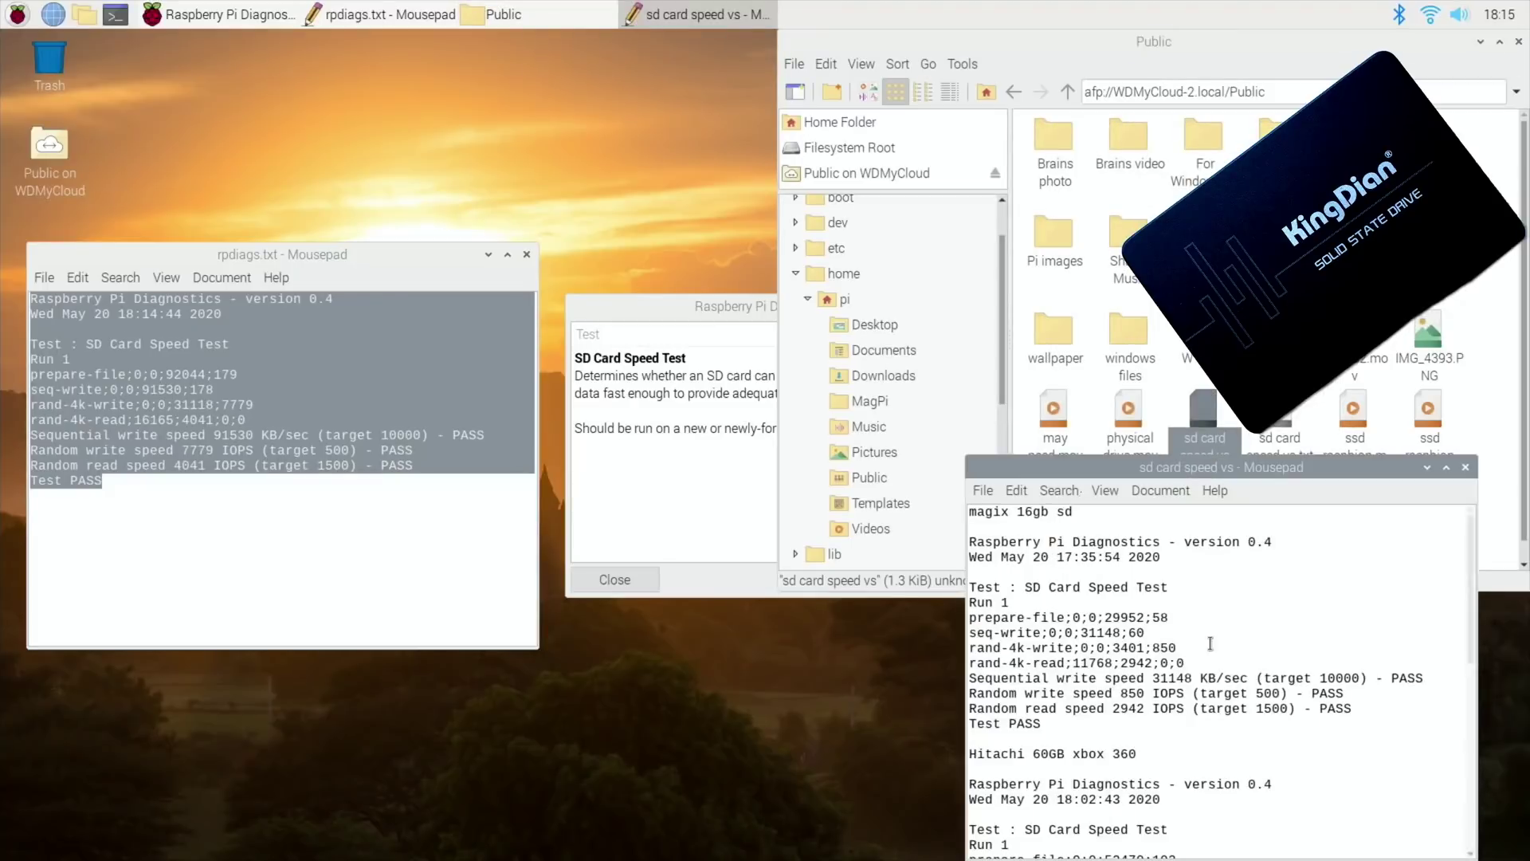
# - Paste the copied diagnostics log on a new line below KingDian SSD 60GB
pyautogui.scroll(-10, 1211, 644)
pyautogui.click(1138, 802)
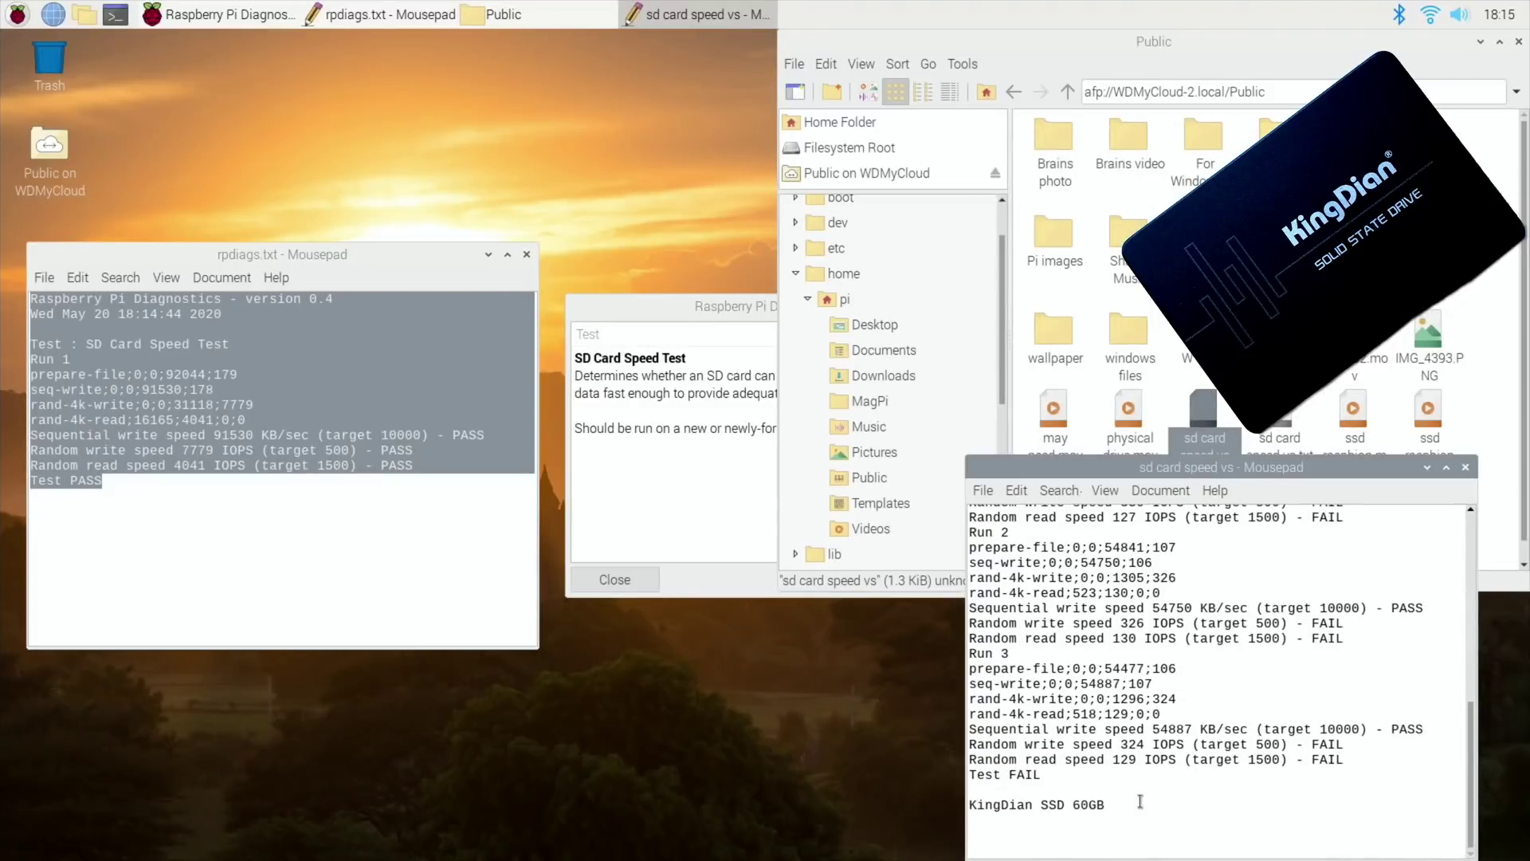
pyautogui.press('Return')
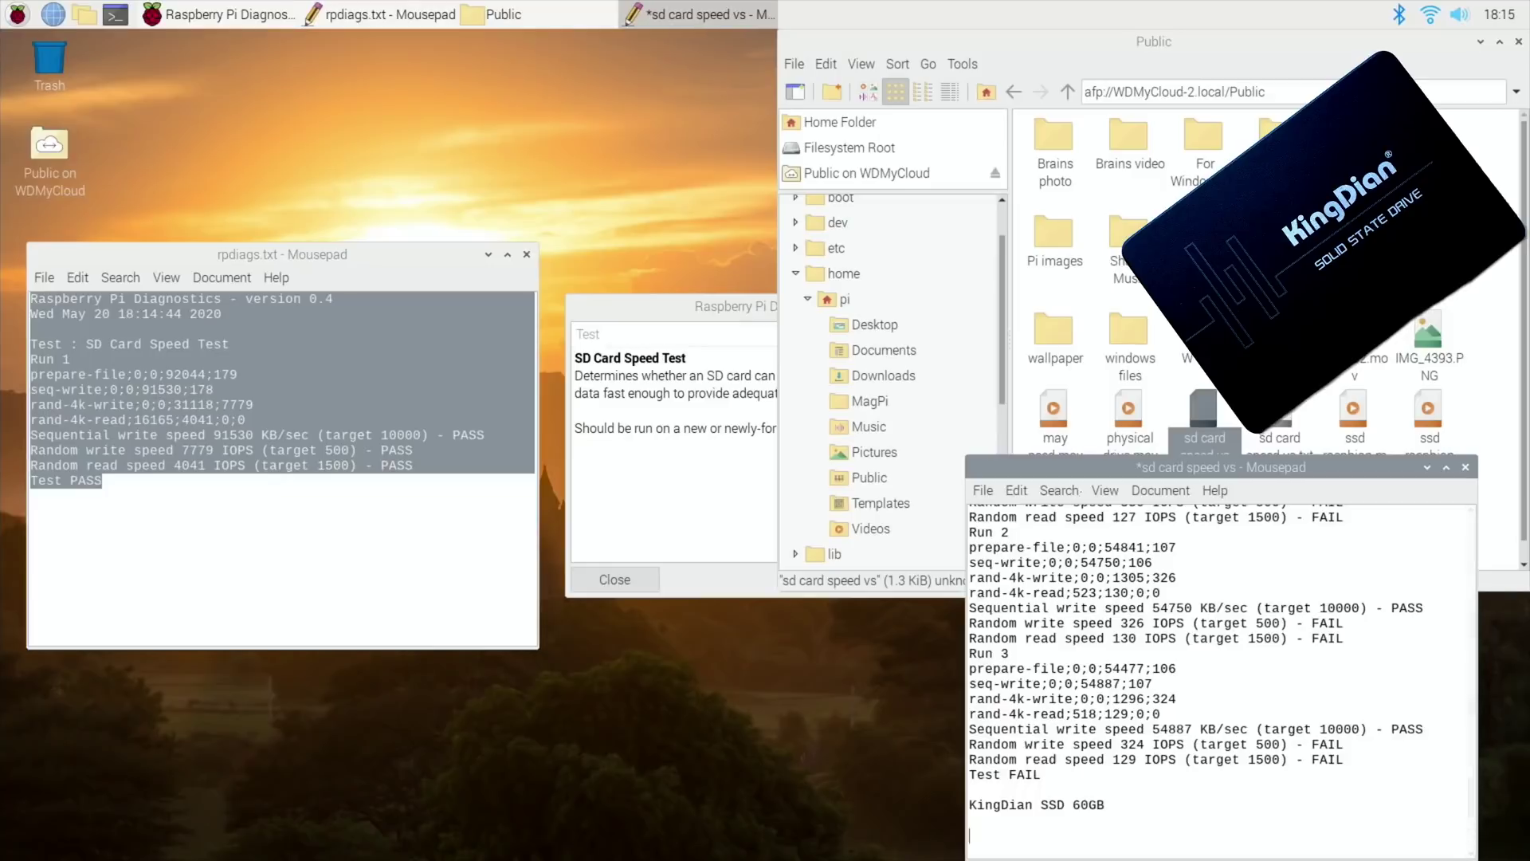
pyautogui.rightClick(985, 845)
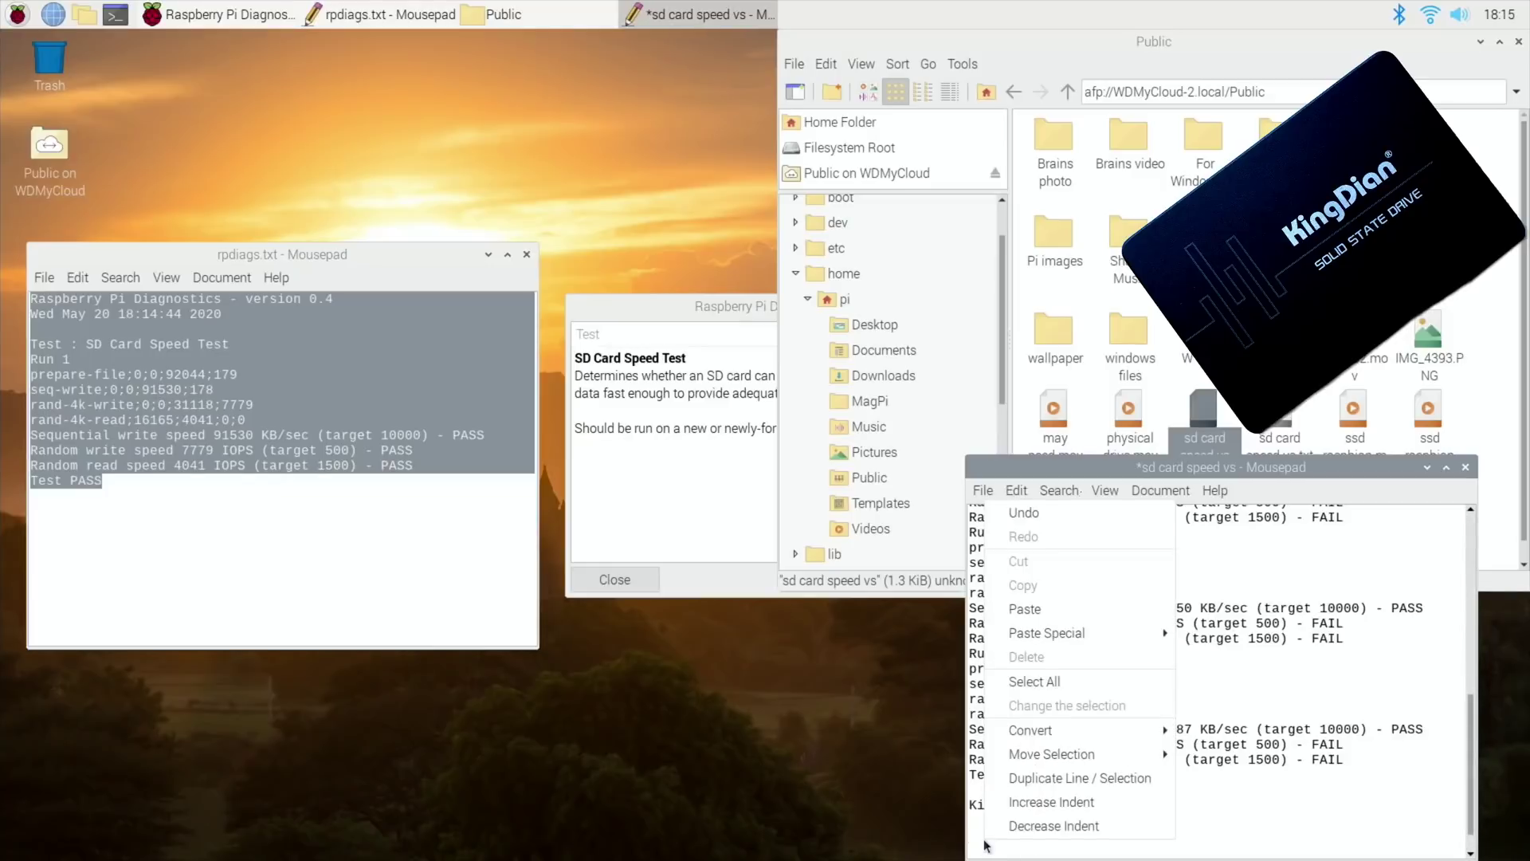
pyautogui.click(1030, 609)
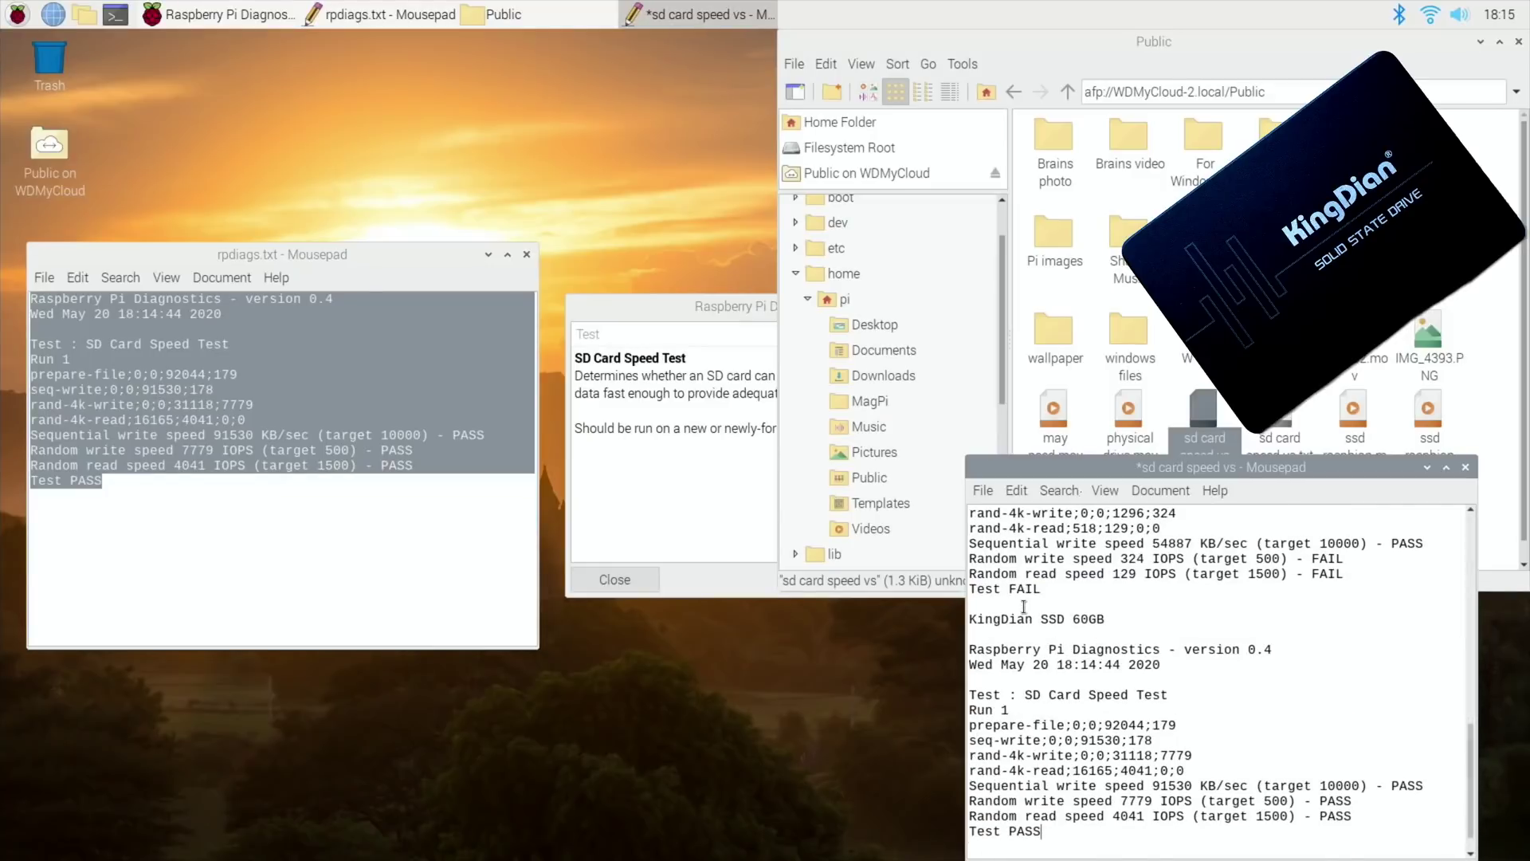
# - Maximize the editor and delete the Hitachi entry's Run 2 and Run 3 lines, keeping Run 1
pyautogui.click(1447, 468)
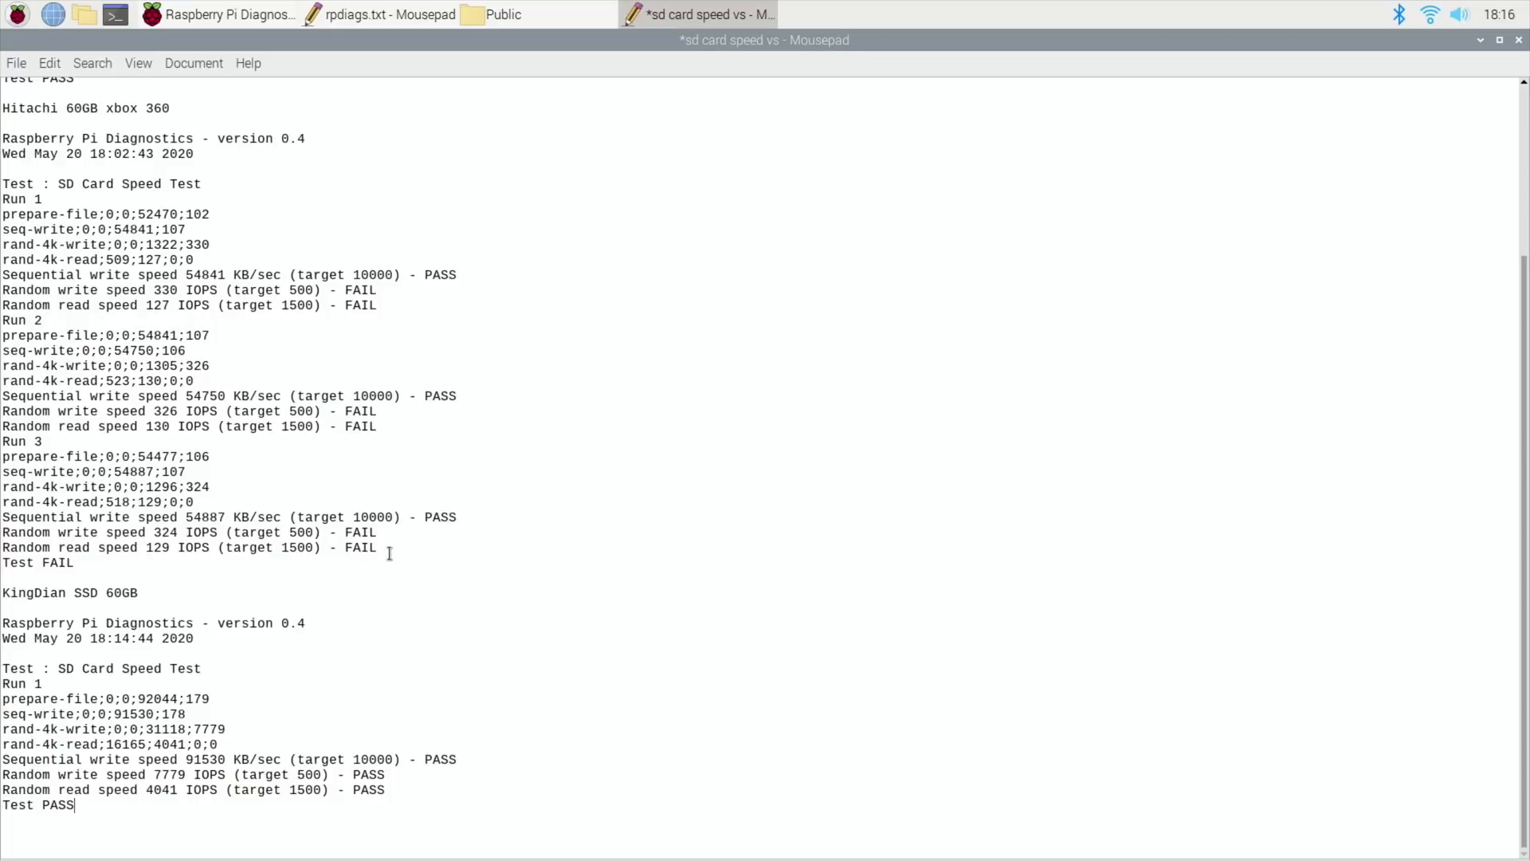
pyautogui.moveTo(389, 547); pyautogui.dragTo(3, 321)
pyautogui.press('Delete')
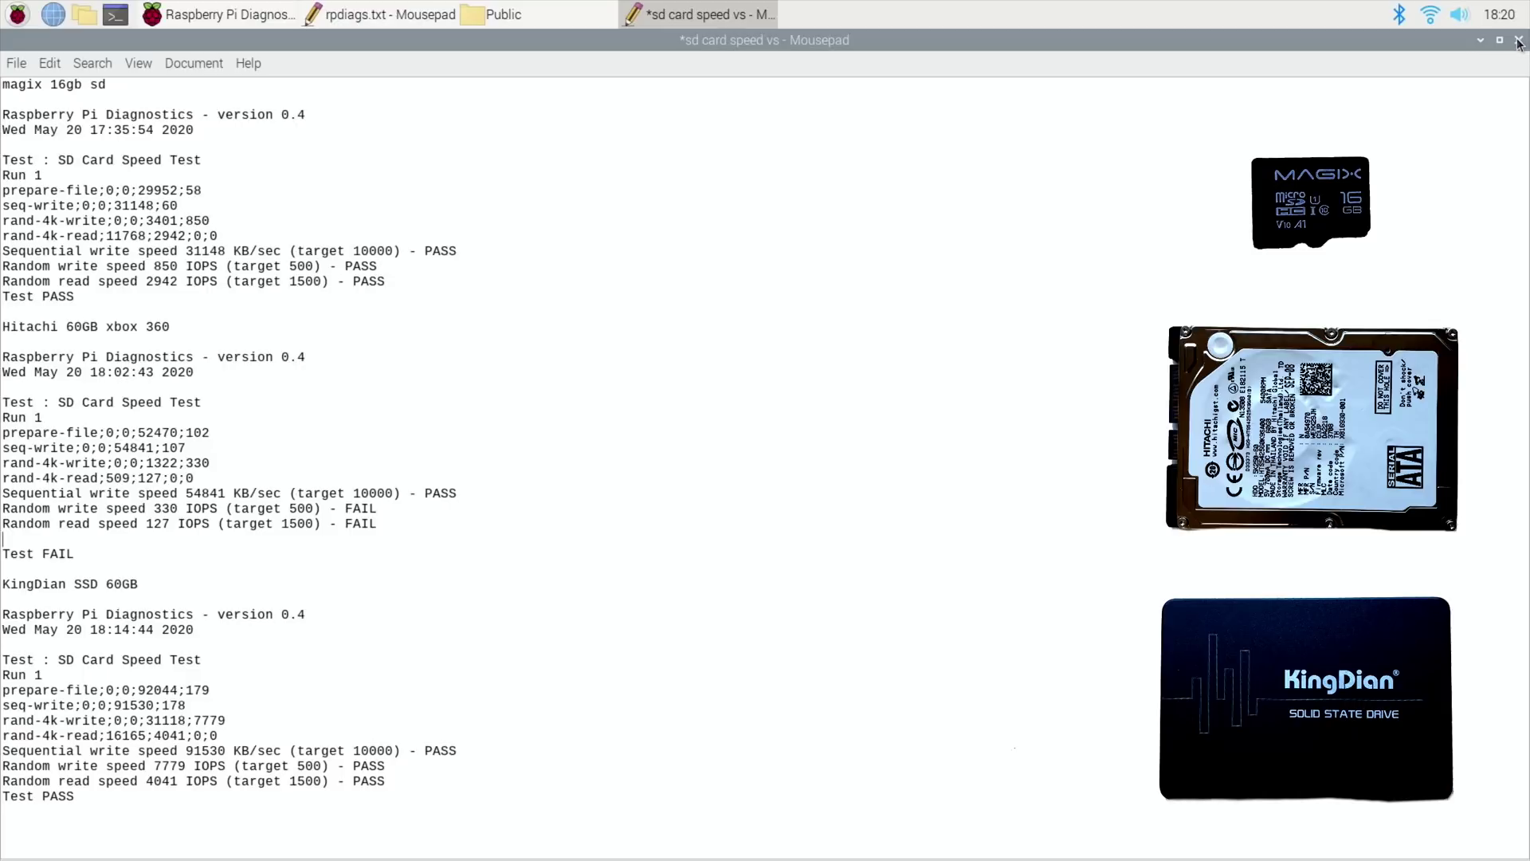
# - Save and close the edited results document, then close the Public share file browser
pyautogui.click(1519, 41)
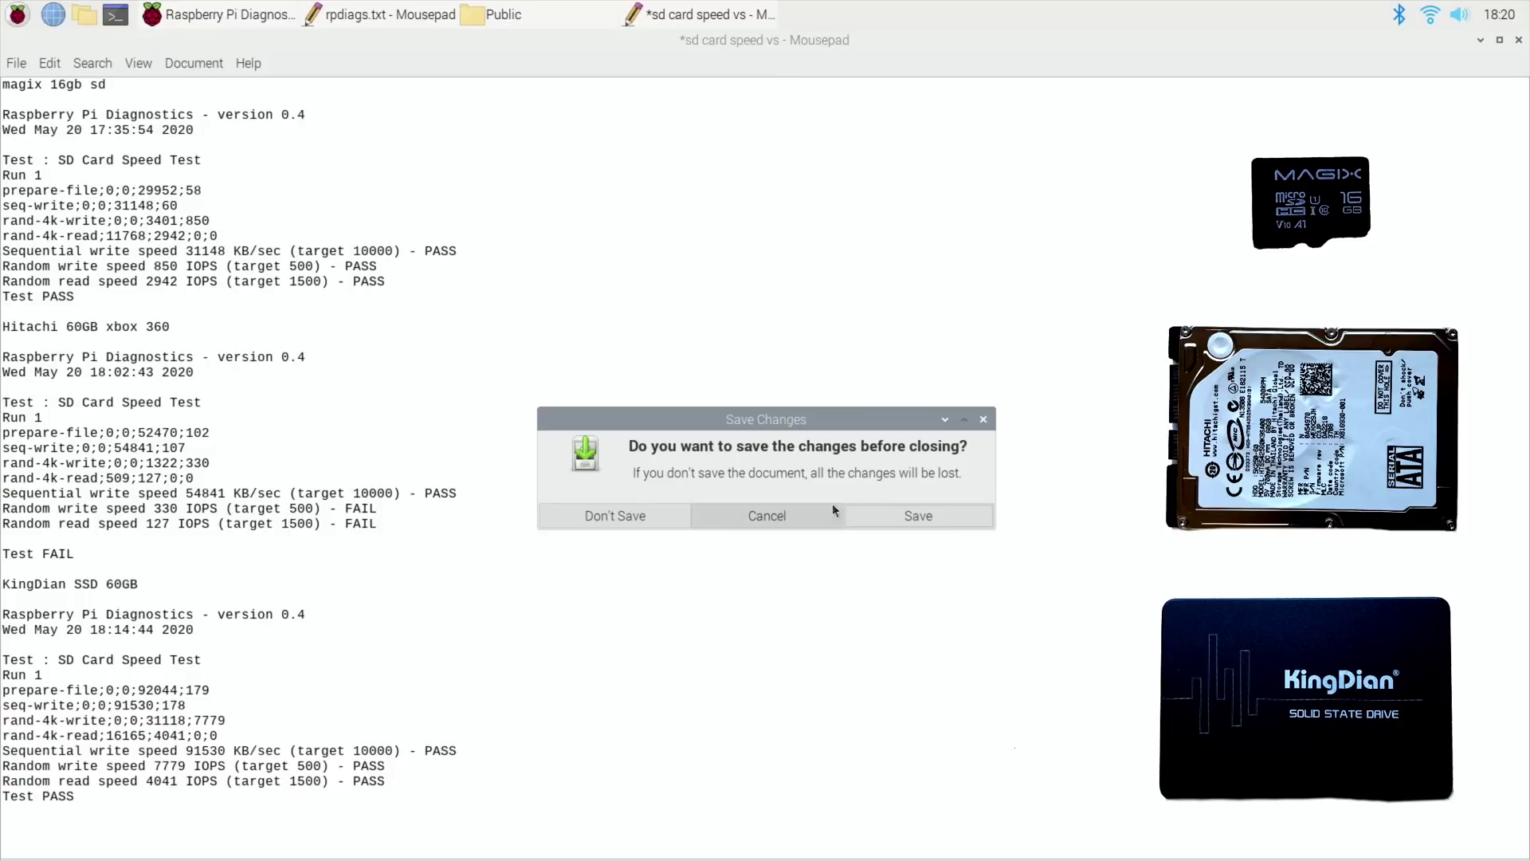
pyautogui.click(873, 515)
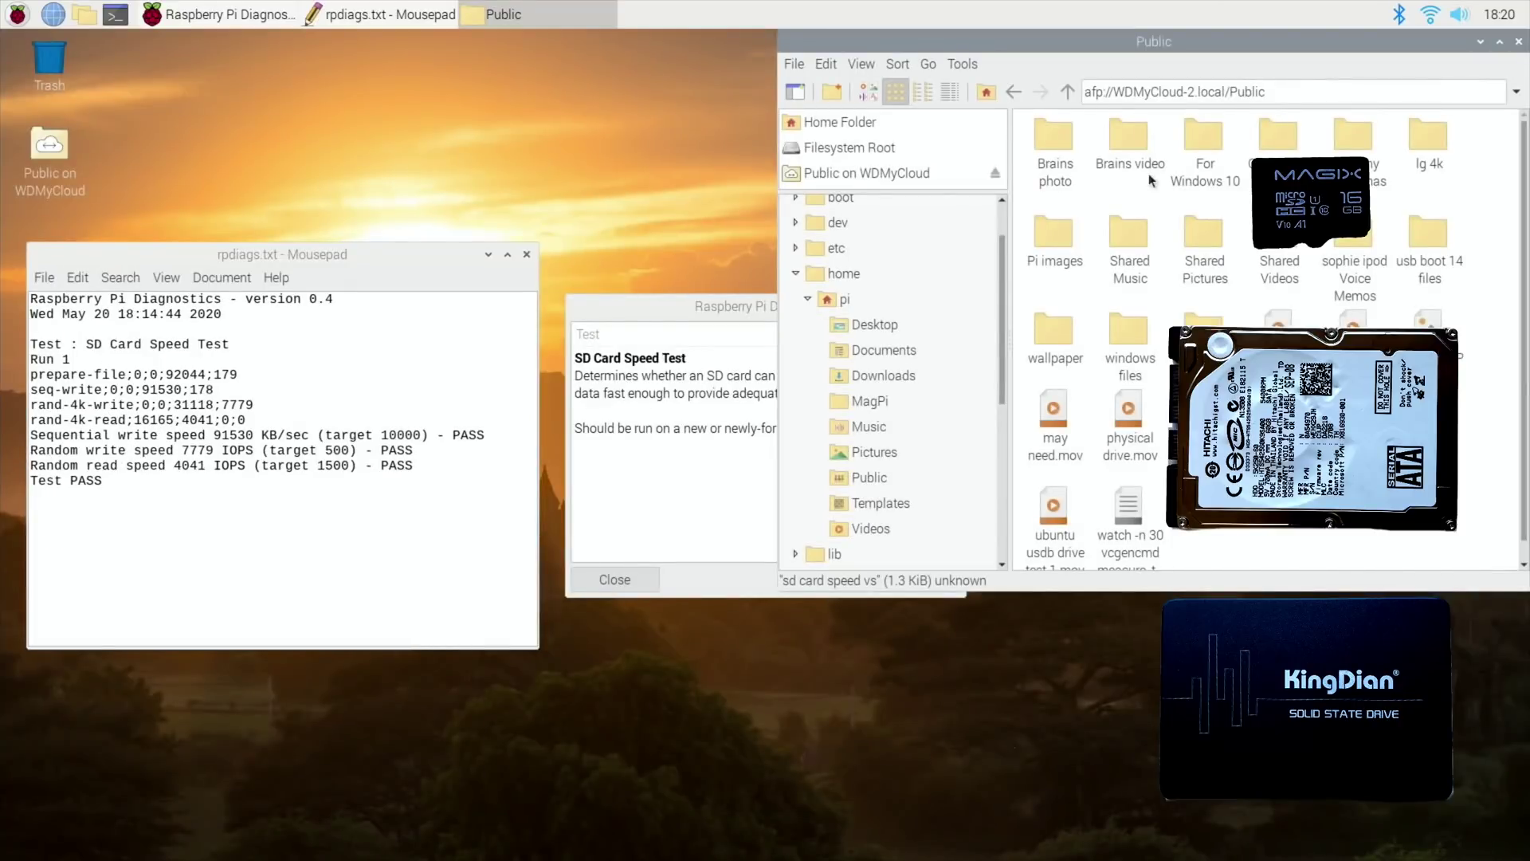
pyautogui.click(1519, 42)
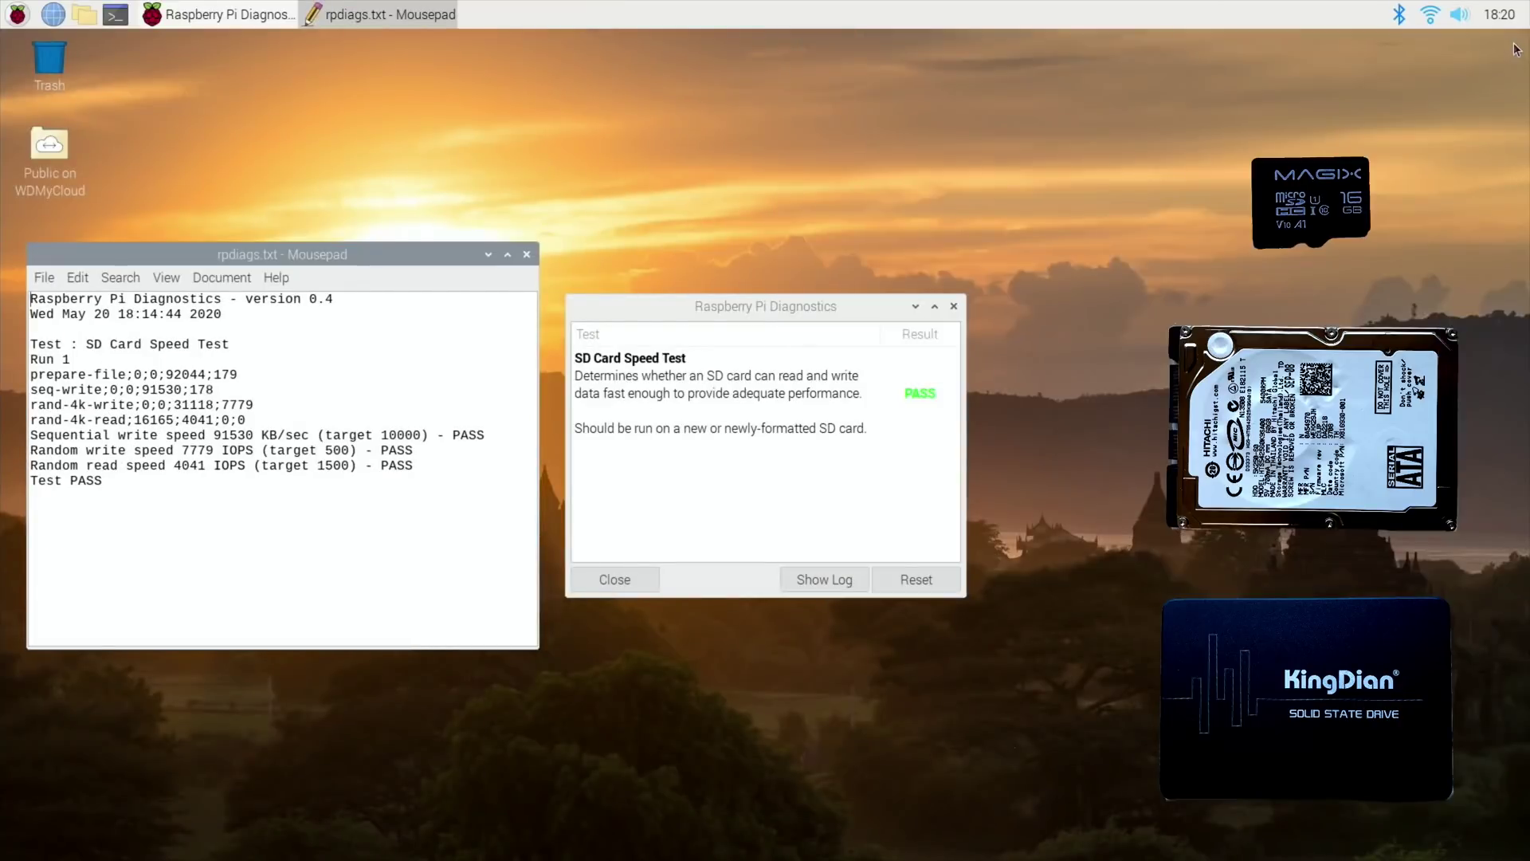
# - Close the rpdiags.txt and Raspberry Pi Diagnostics windows, leaving the desktop with the main menu open
pyautogui.click(525, 254)
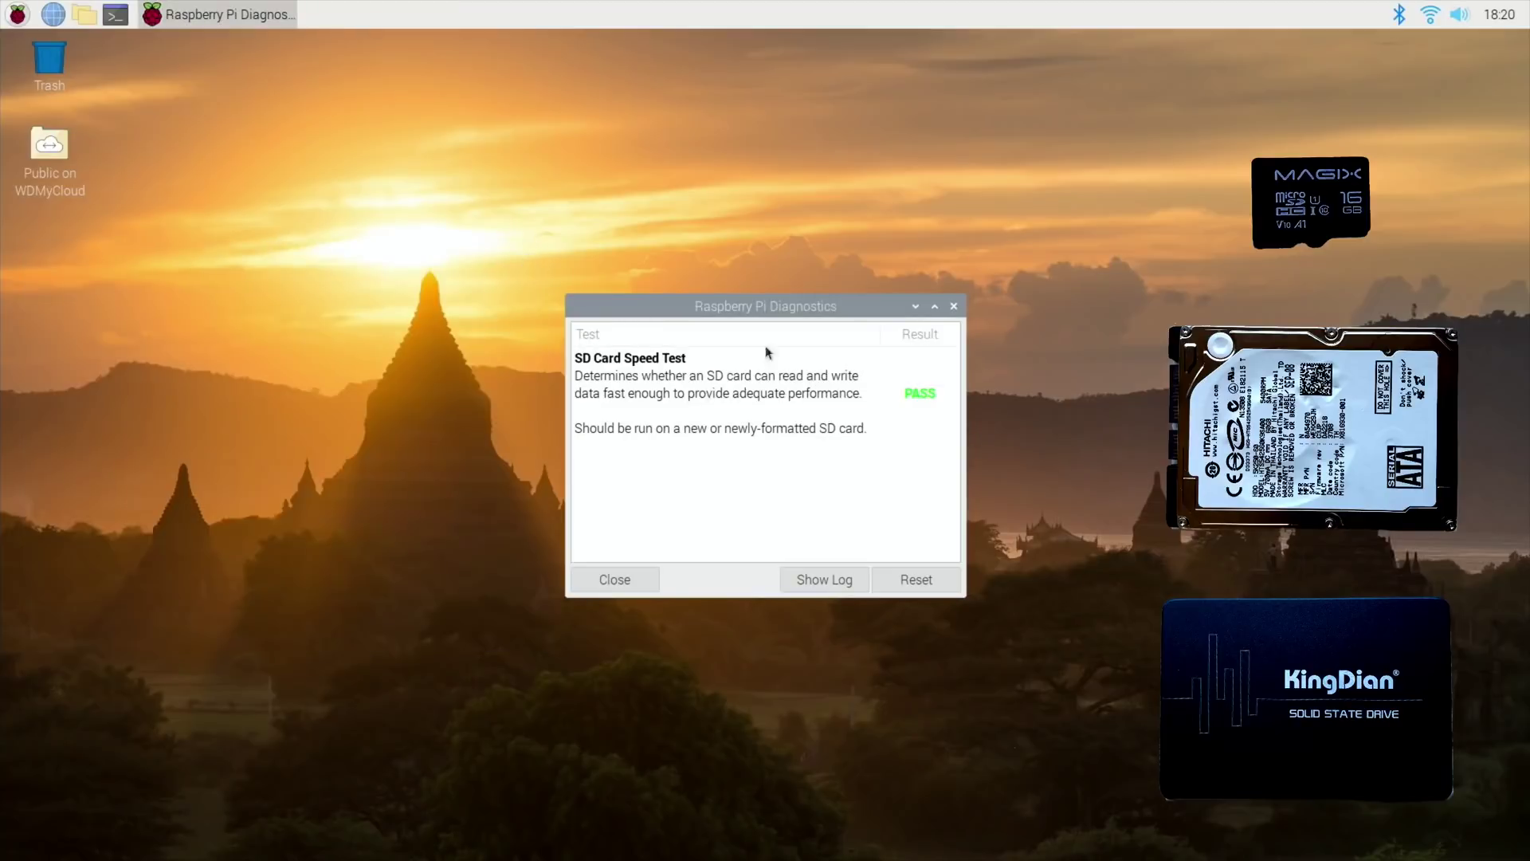
pyautogui.click(955, 308)
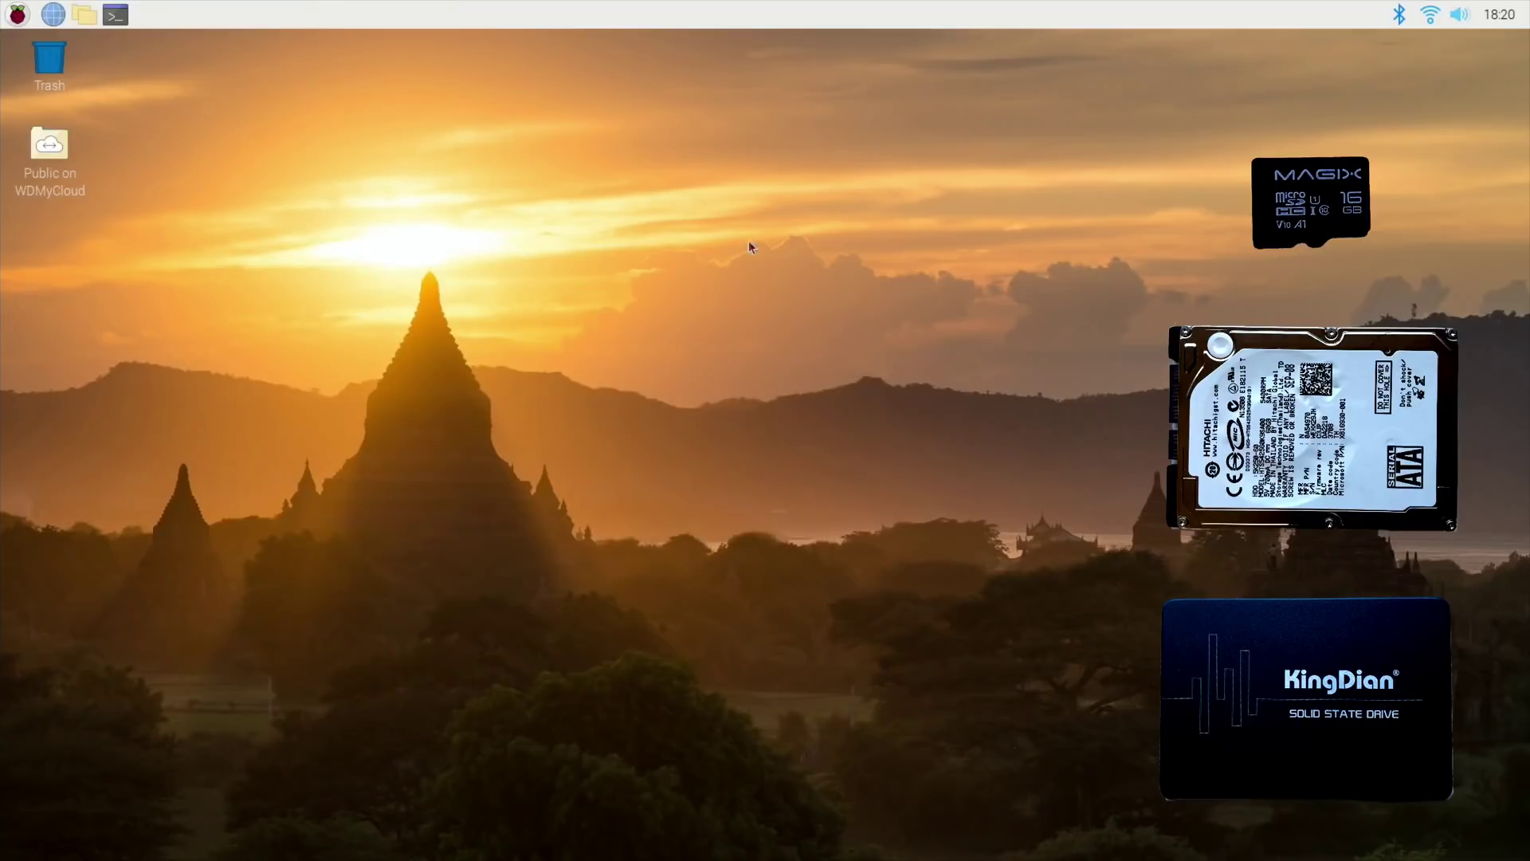
pyautogui.click(16, 14)
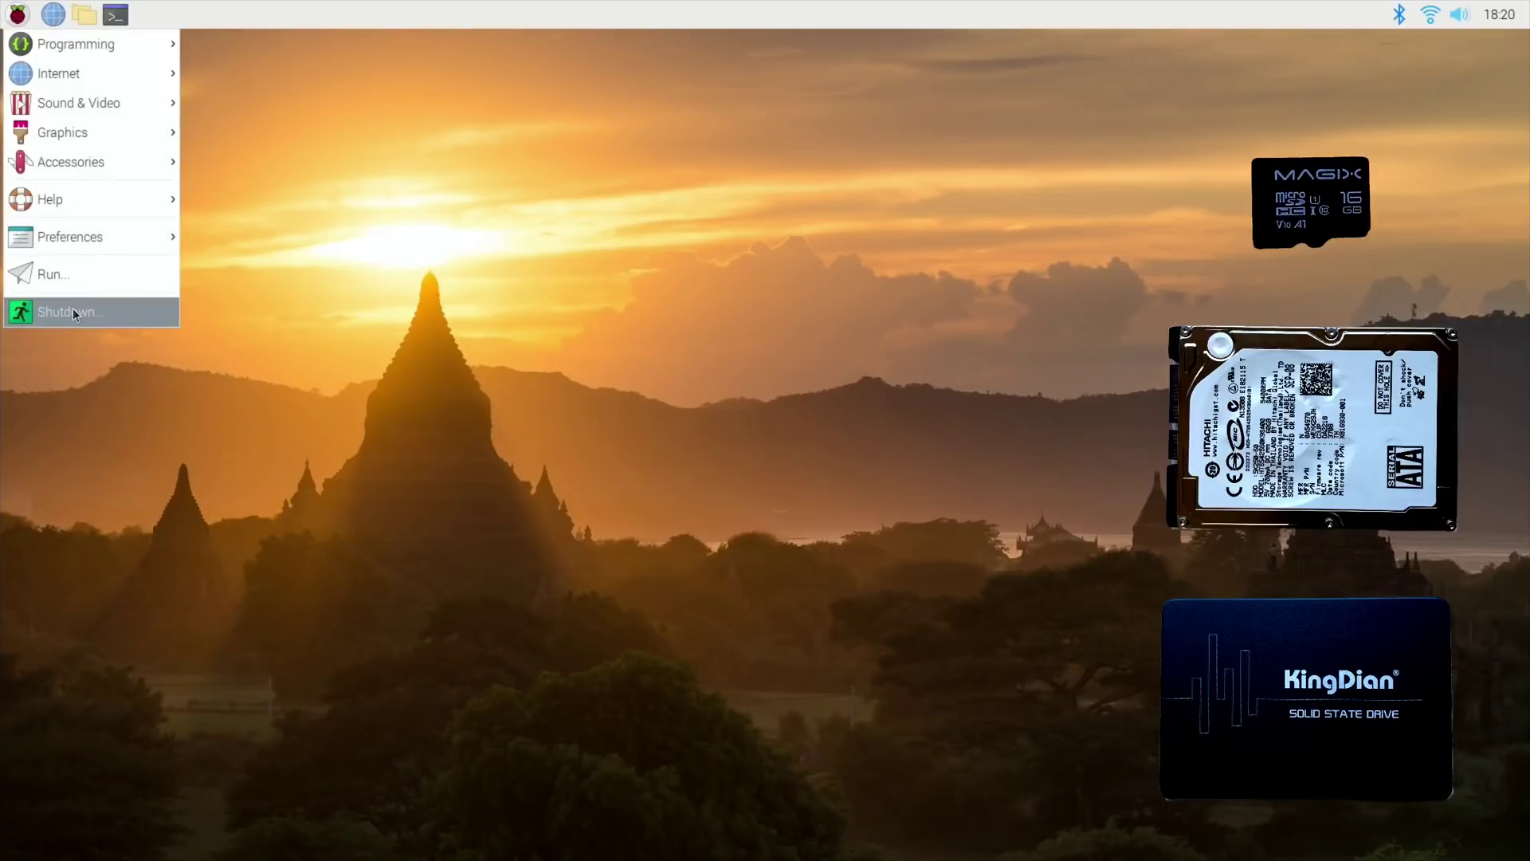